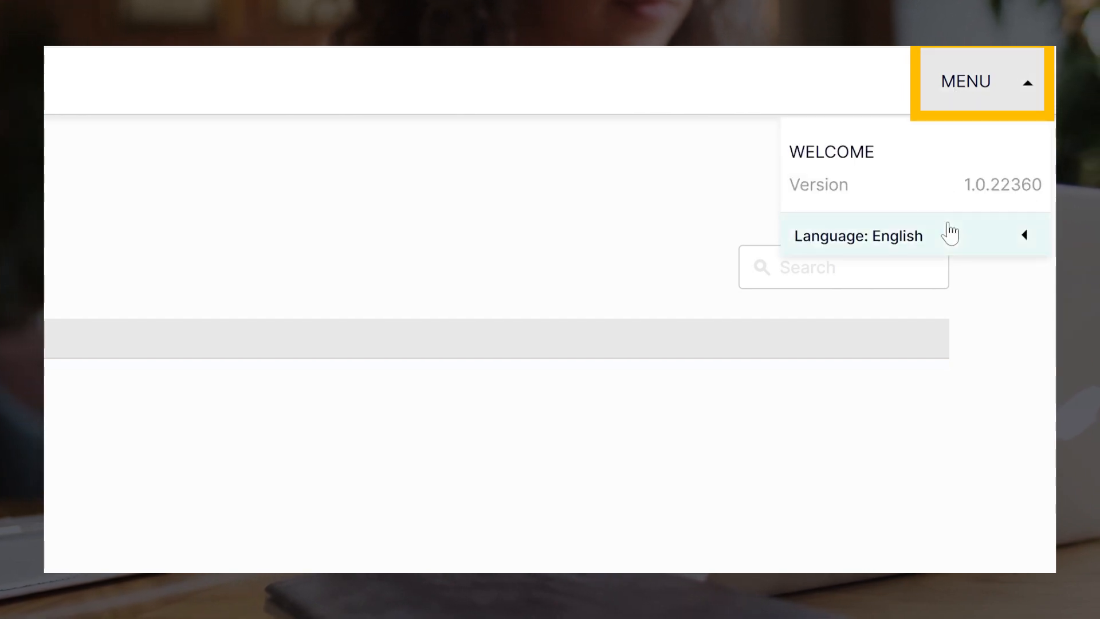
Step: Add a new poster, browse the Blank Poster sizes, and choose to start from a template instead
mouse_move(950, 238)
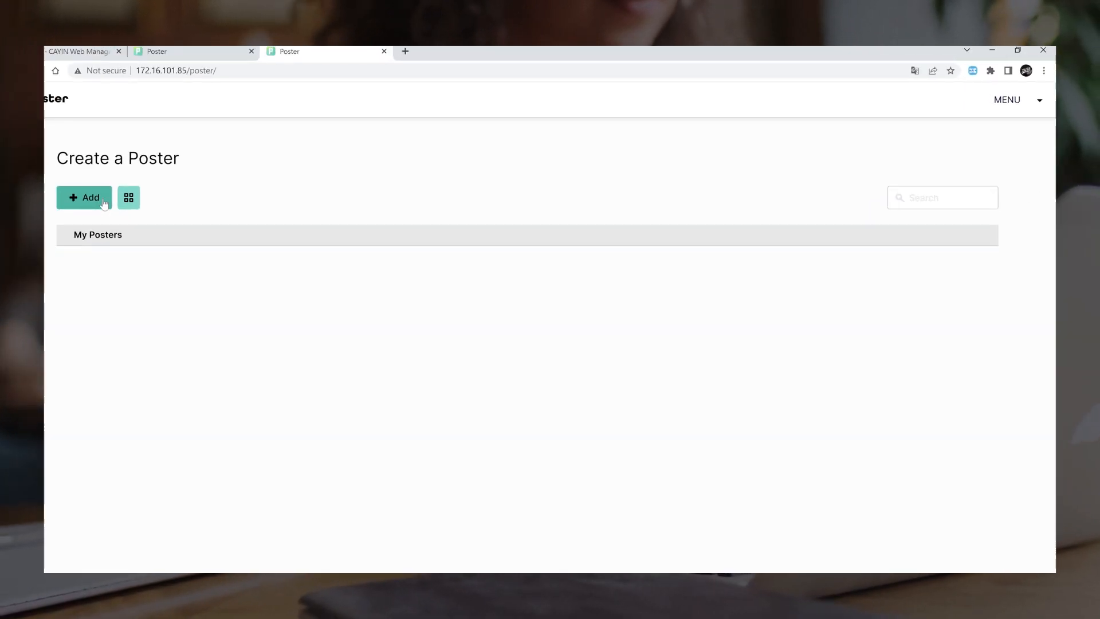
click(105, 201)
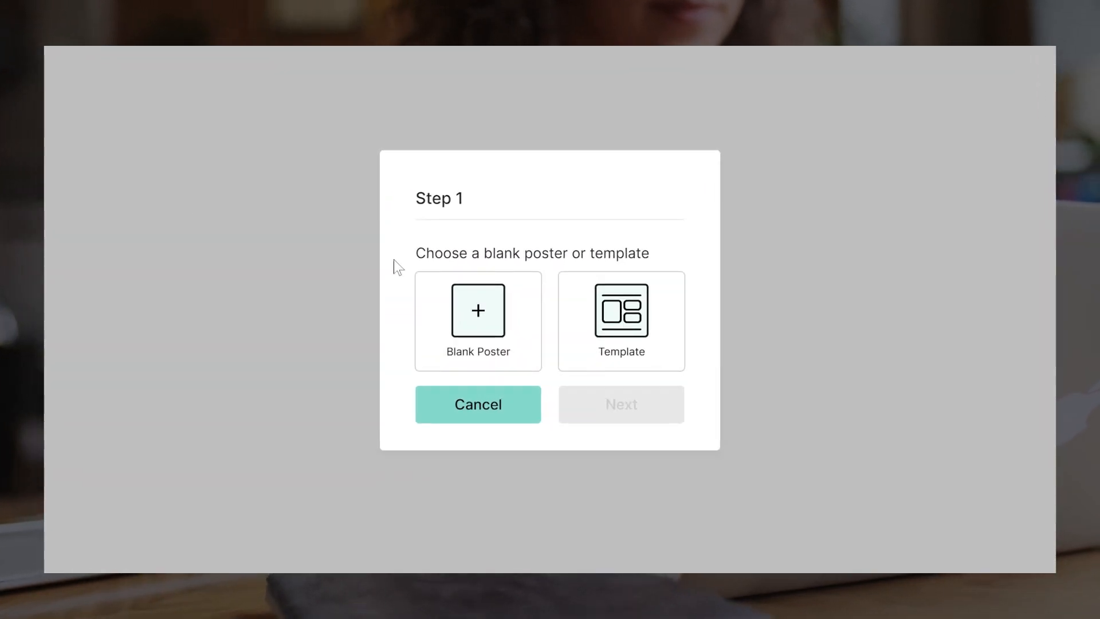
click(497, 292)
click(651, 405)
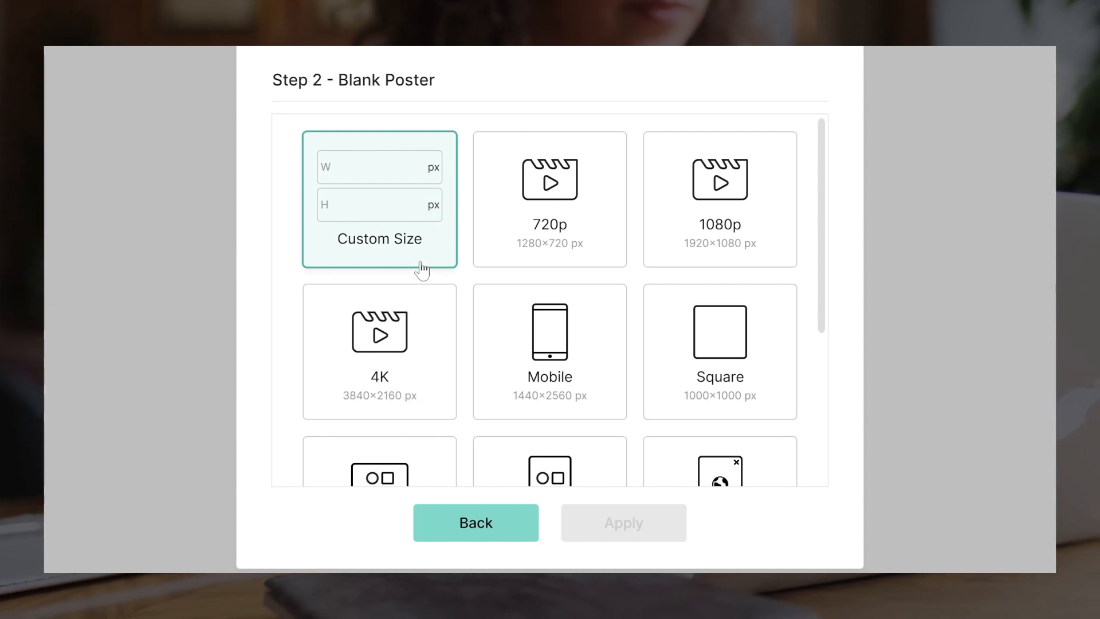
drag(825, 223, 828, 342)
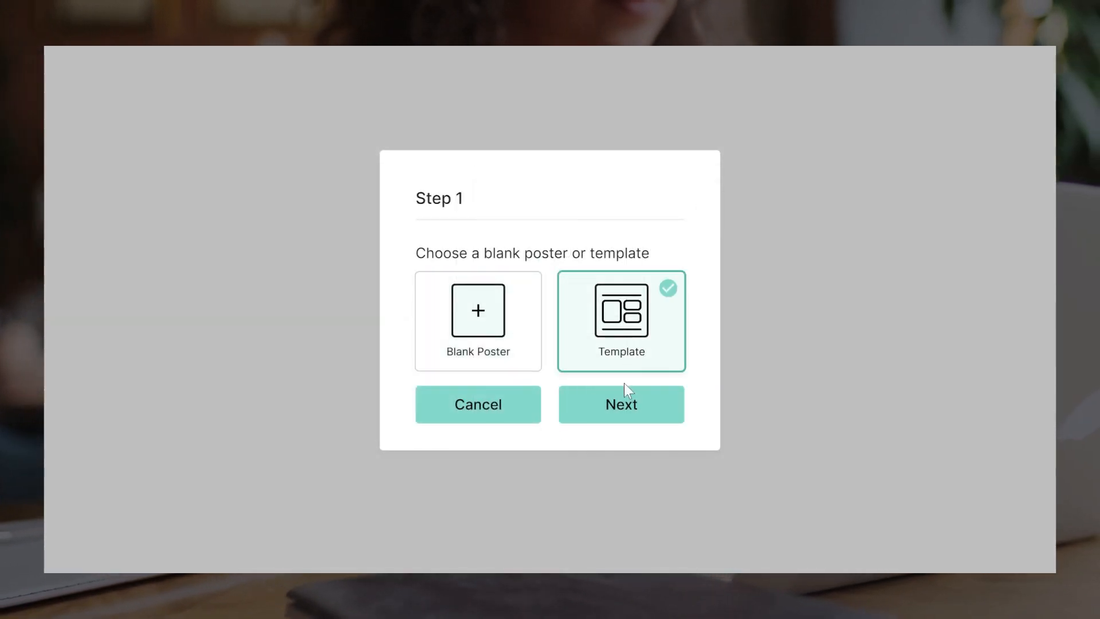
click(624, 407)
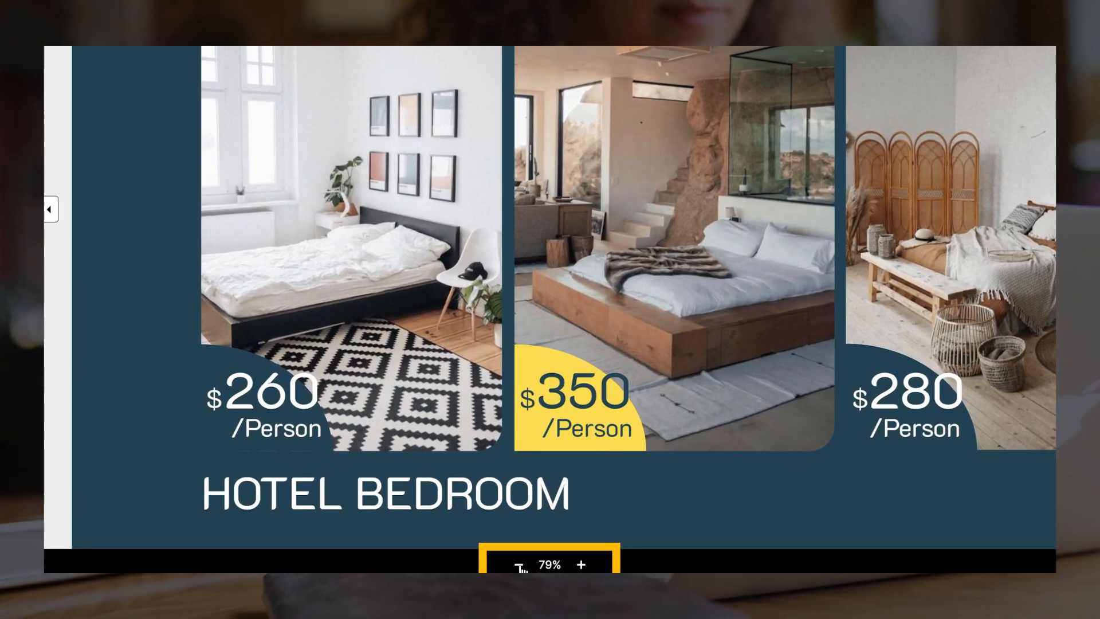
Step: Examine the hotel bedroom poster at different zoom levels, view the keyboard shortcuts, and switch to full screen
click(520, 566)
click(584, 566)
click(583, 566)
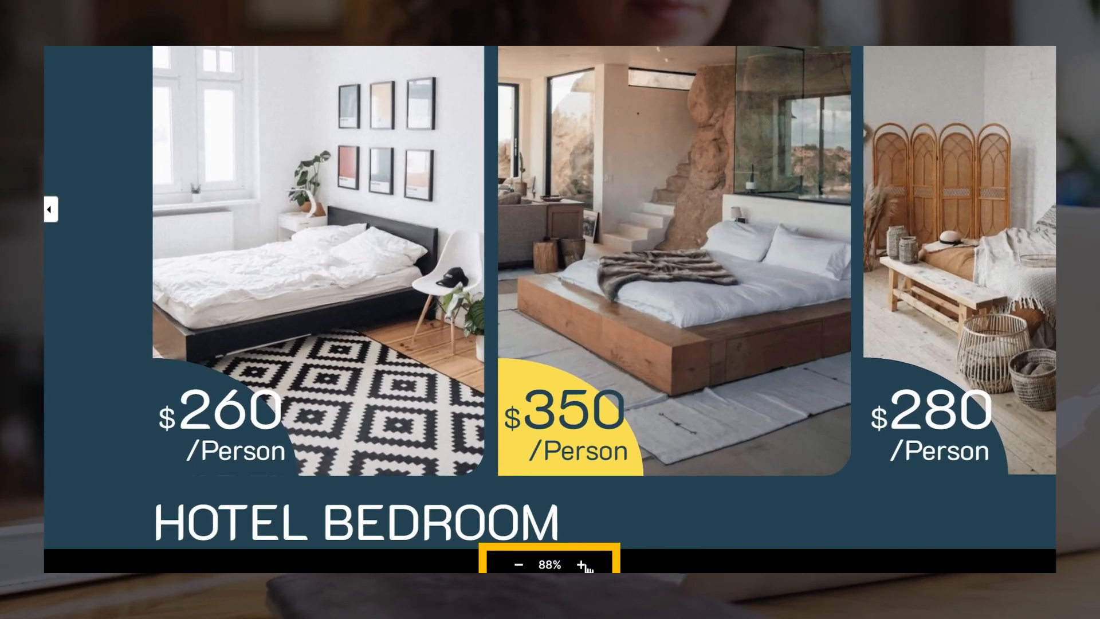
scroll(613, 308, down, 8)
scroll(613, 309, up, 4)
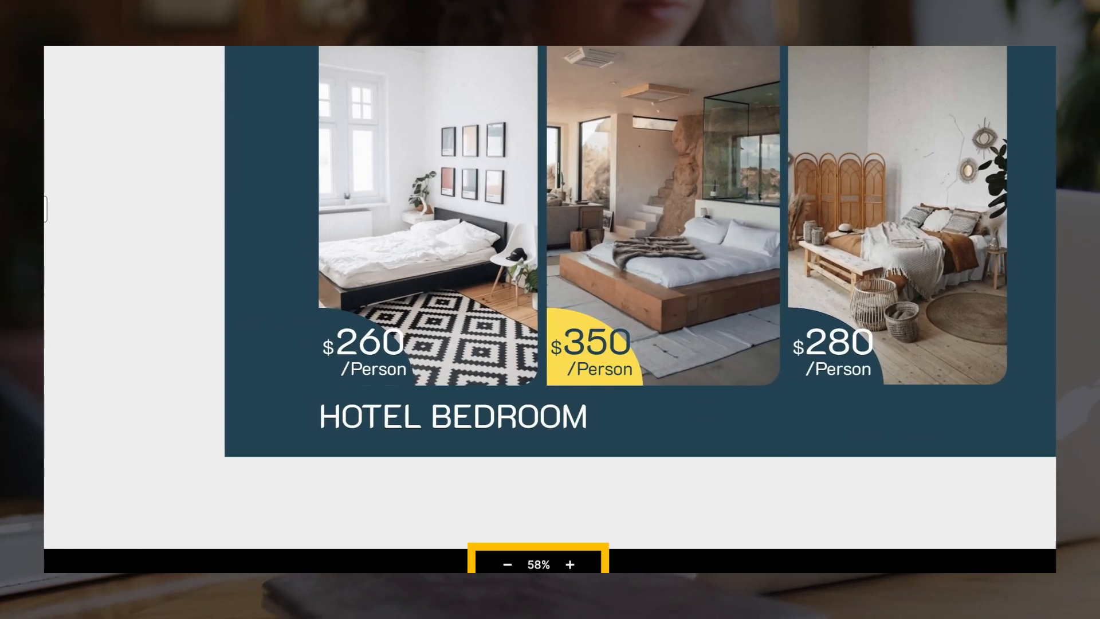
mouse_move(1015, 566)
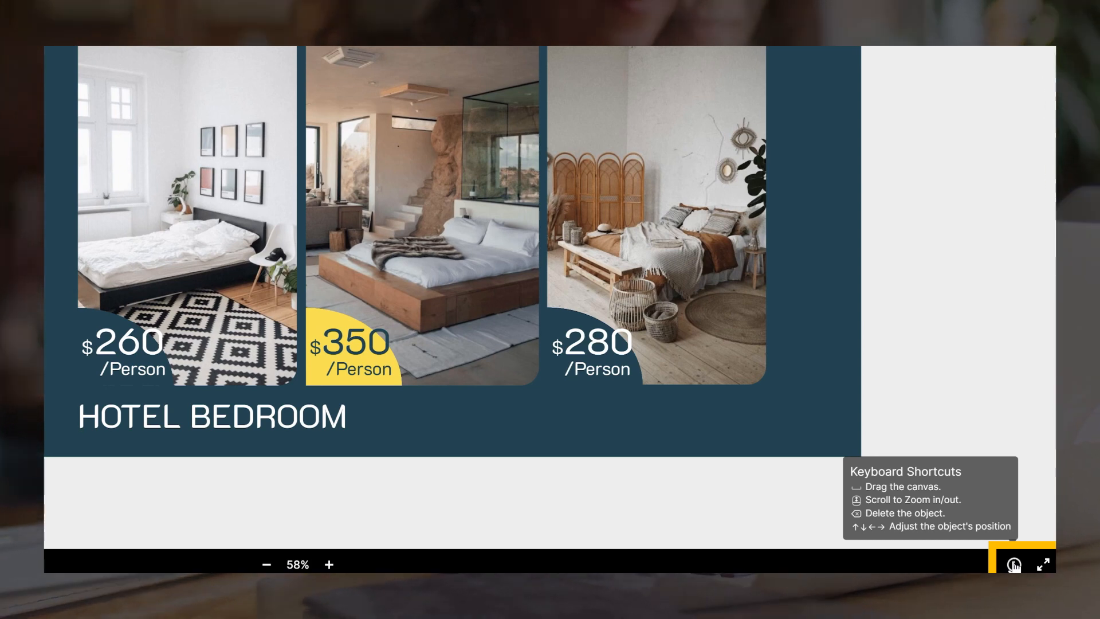
click(1042, 564)
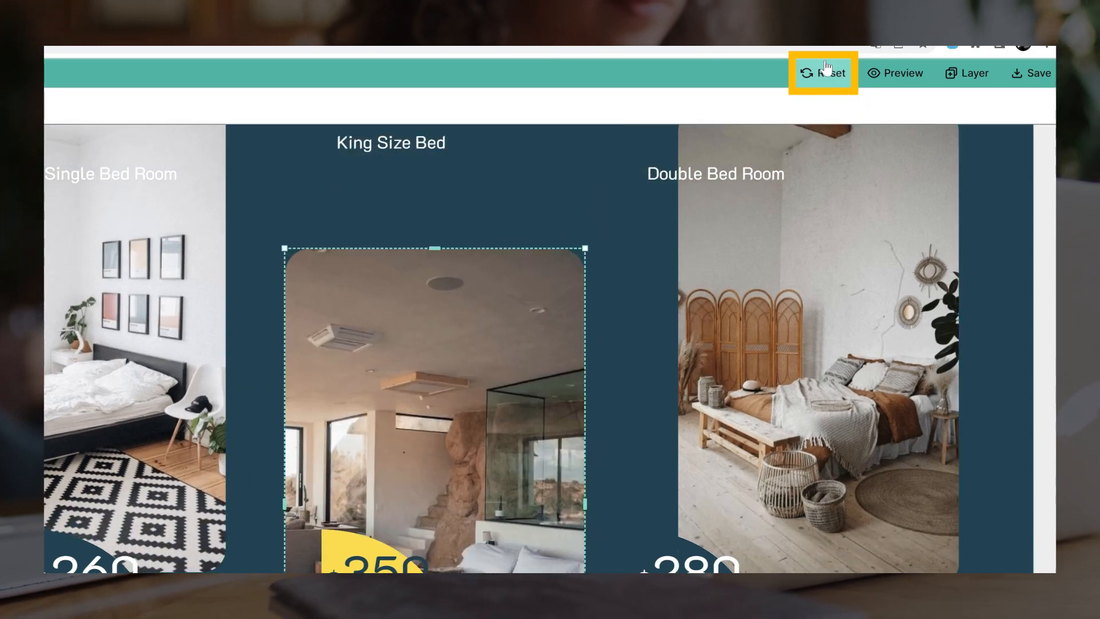
Step: Reset the poster to its original template and preview the result
click(839, 77)
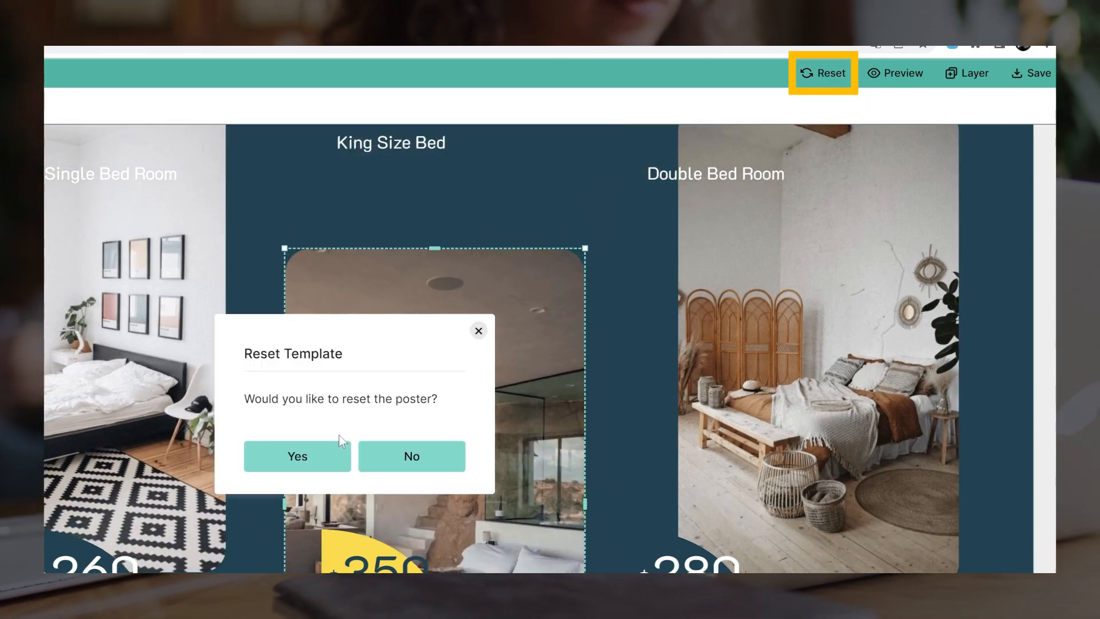
click(304, 454)
click(897, 73)
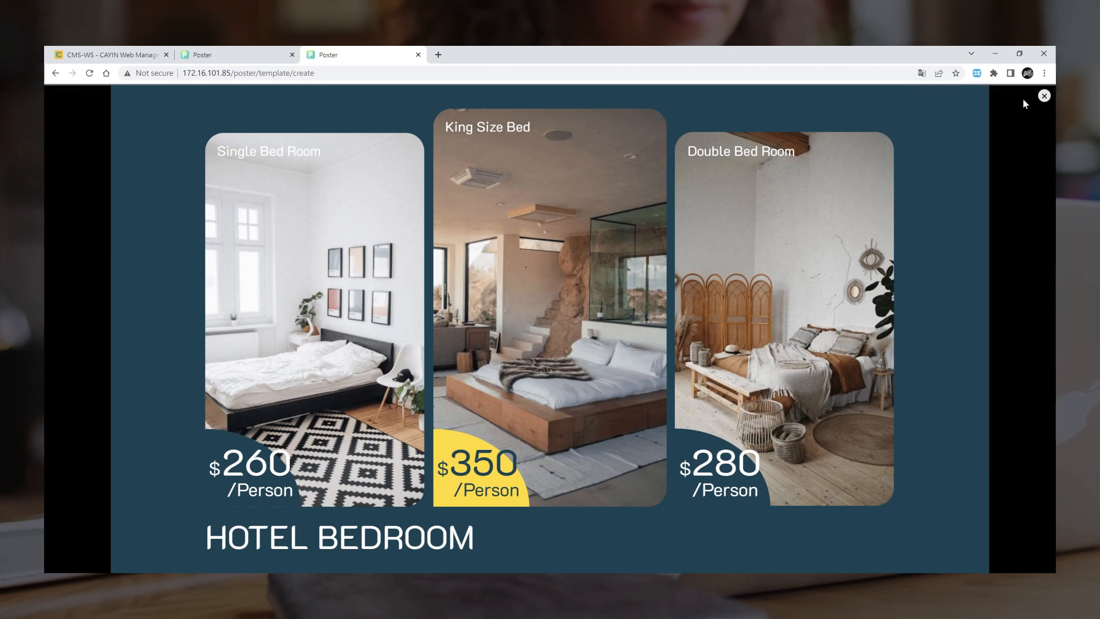
click(1044, 96)
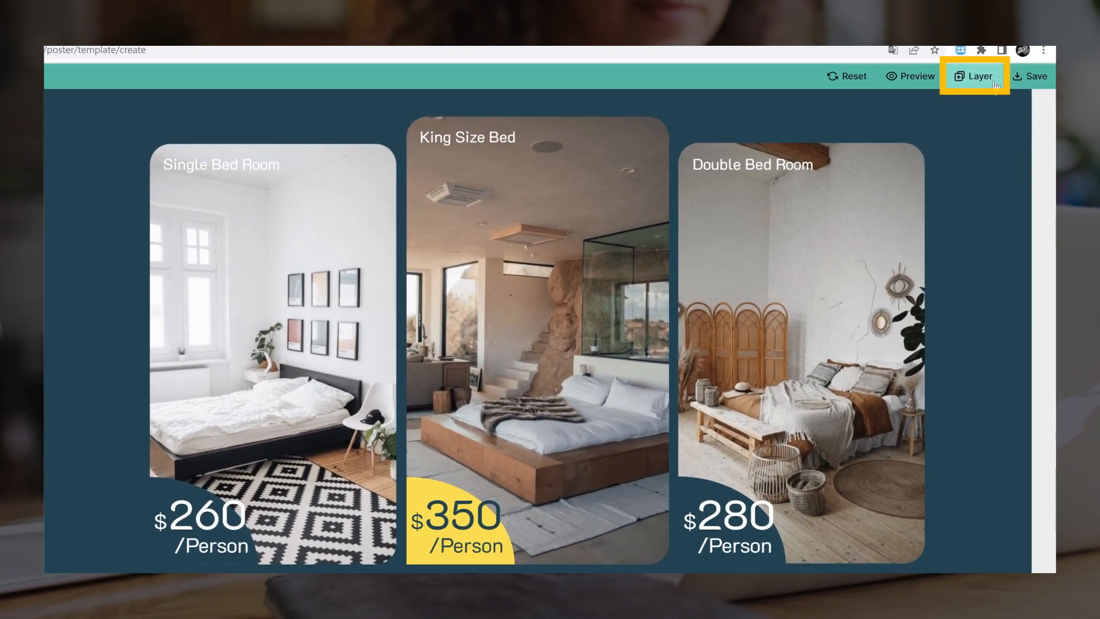
Step: Open the layer list, move it over the canvas, and lengthen it to show more layers
click(981, 76)
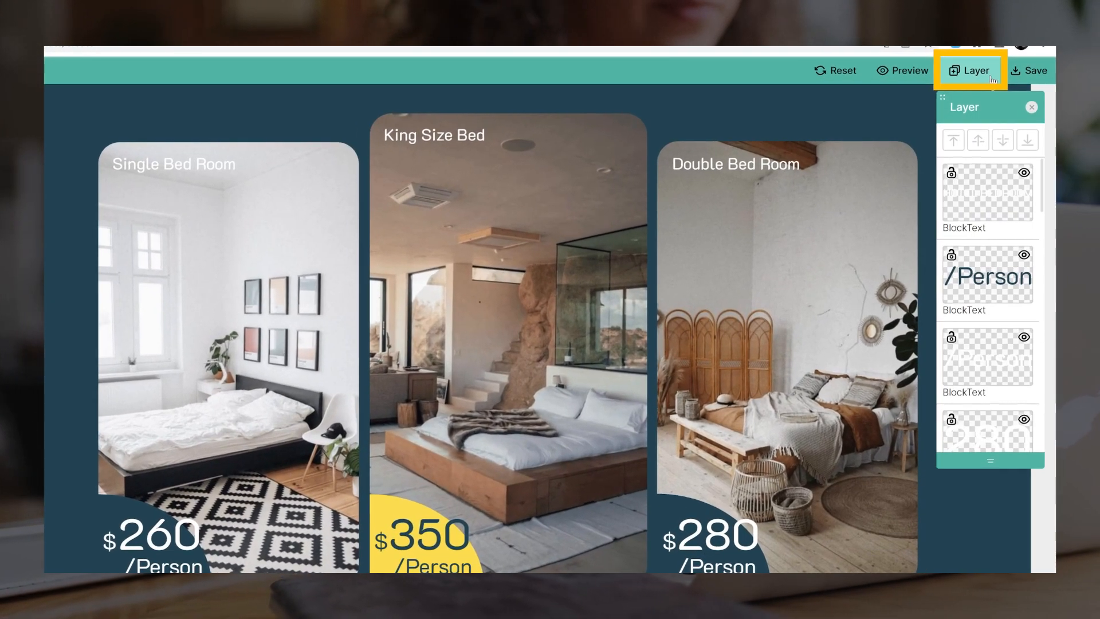
drag(990, 94, 926, 109)
drag(927, 473, 938, 566)
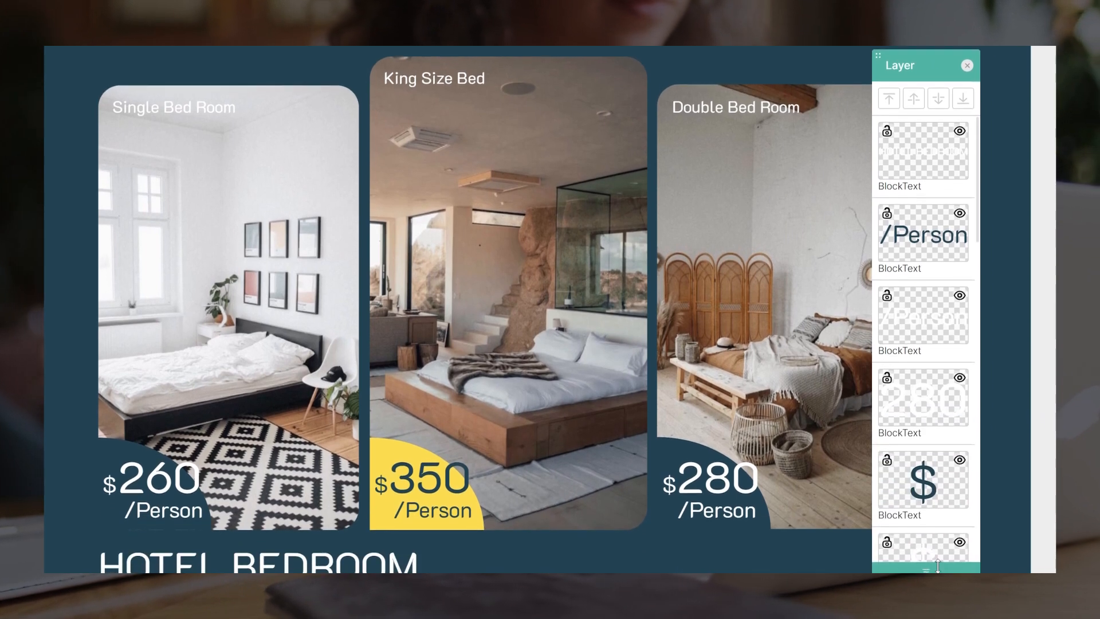
Step: Hide and show the dark blue quarter-circle layer behind the $280 price, and unlock it
scroll(916, 331, down, 5)
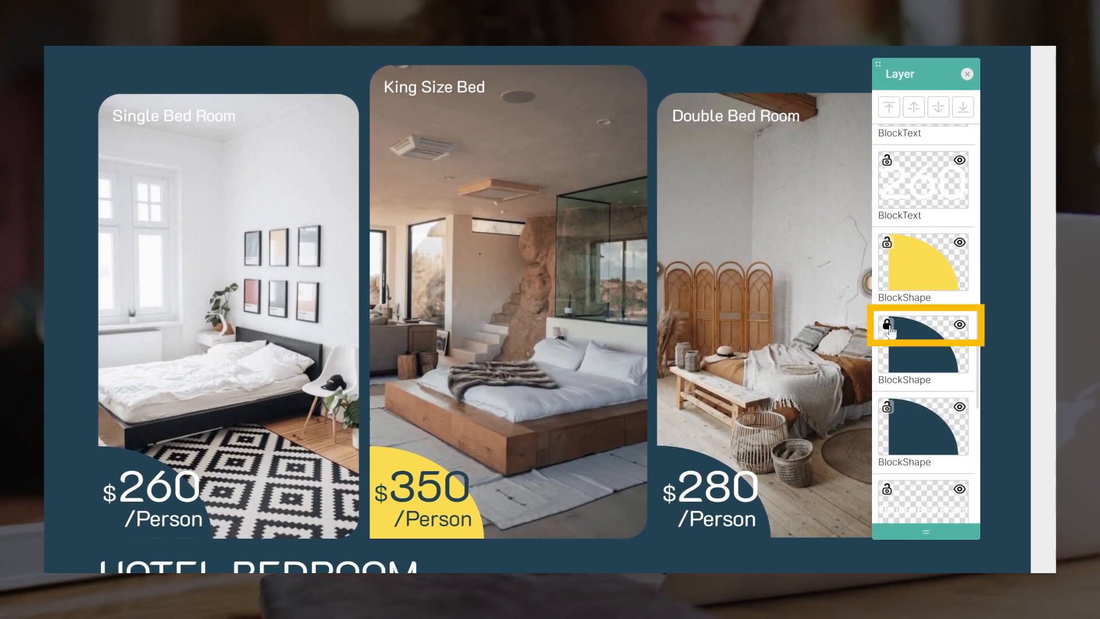
click(960, 325)
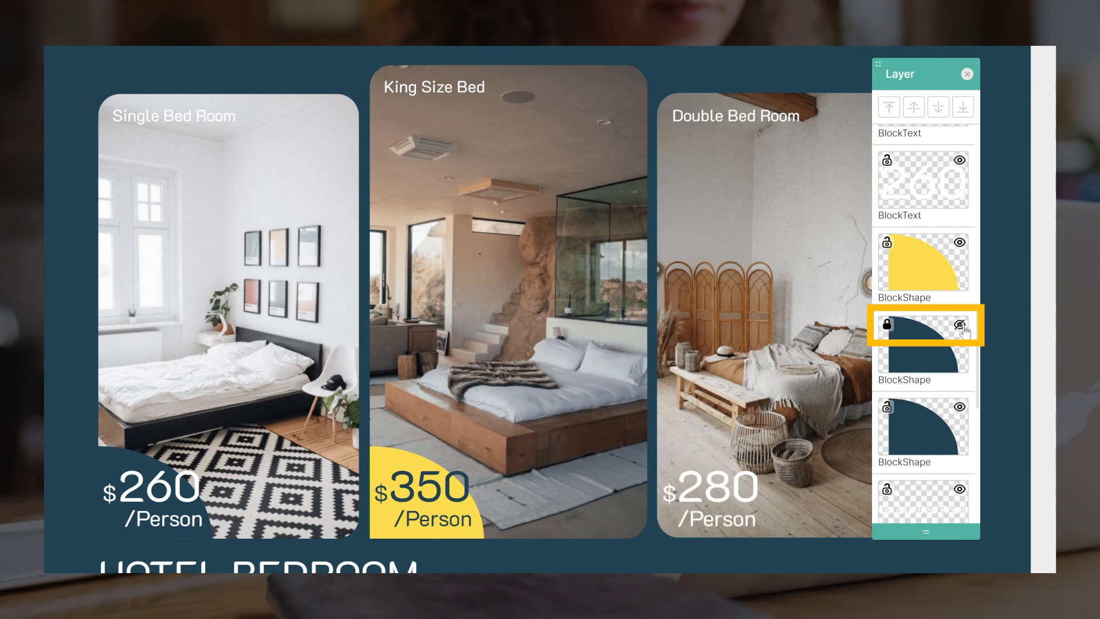
click(961, 325)
drag(951, 340, 927, 349)
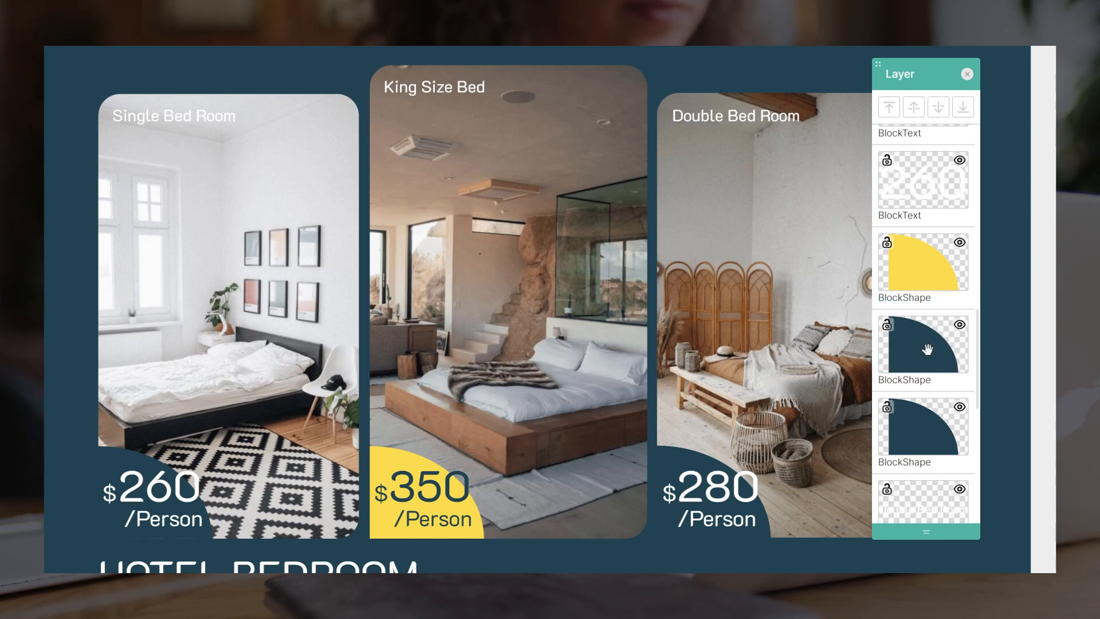
Step: Reorder the dark blue quarter-circle behind the $280 price: one layer forward, one backward, to the front, and to the back
click(926, 350)
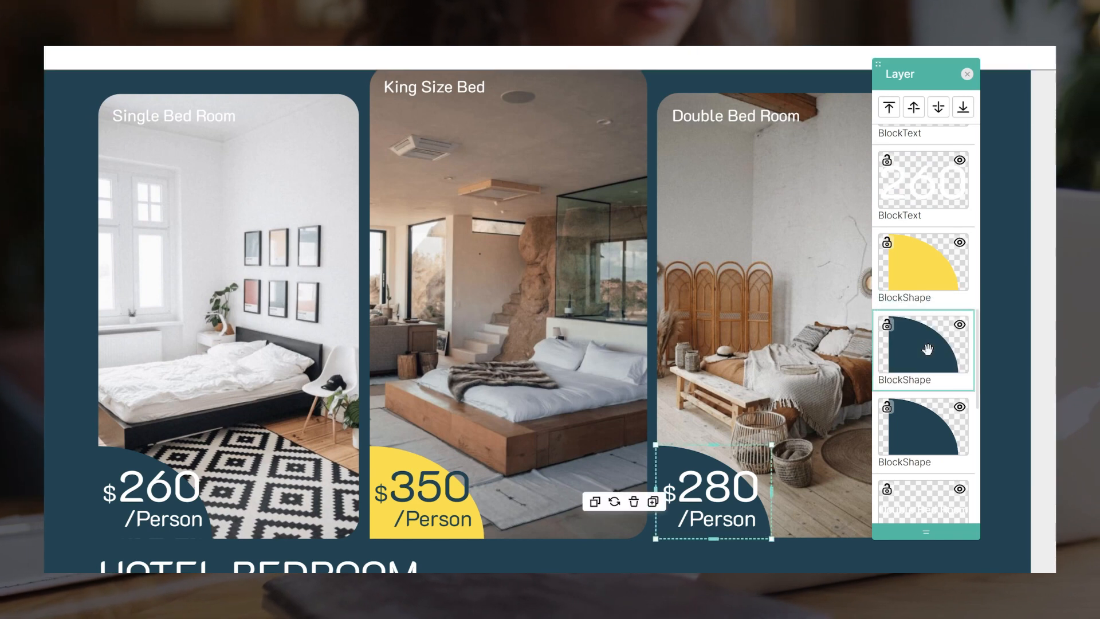
click(916, 112)
click(938, 113)
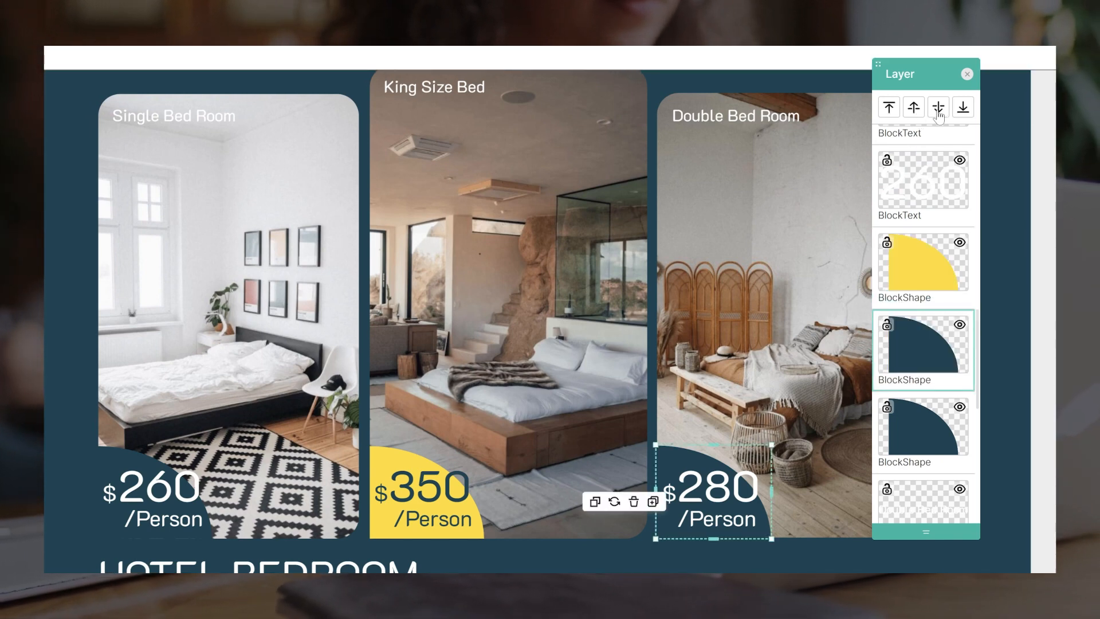
click(887, 109)
click(963, 109)
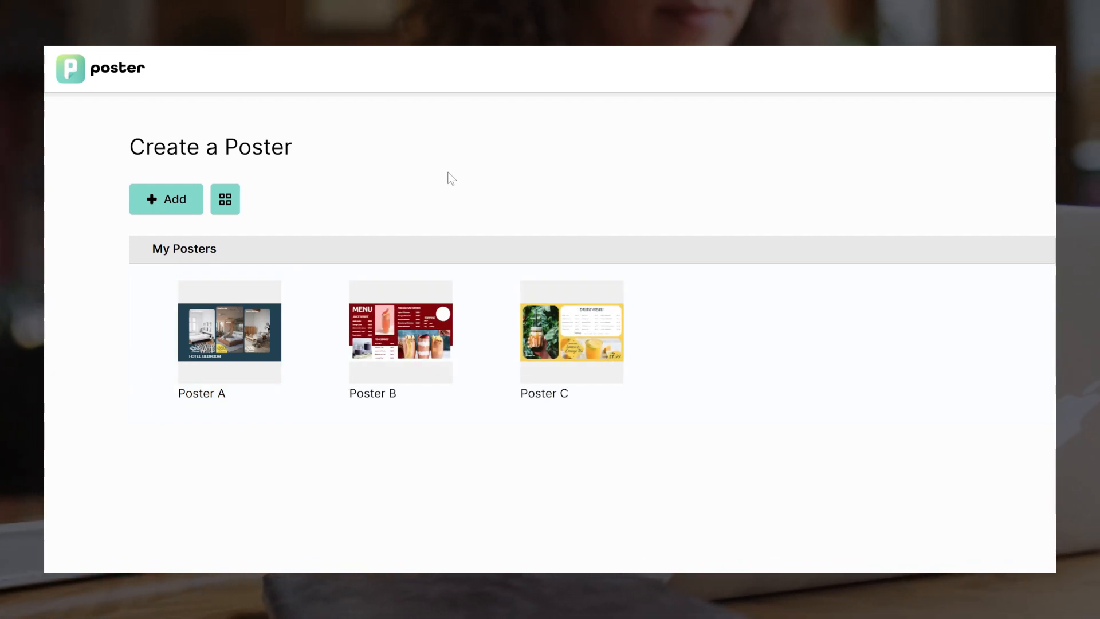
Step: Set a saved poster's description to "Drinks Menu" and save it
click(236, 204)
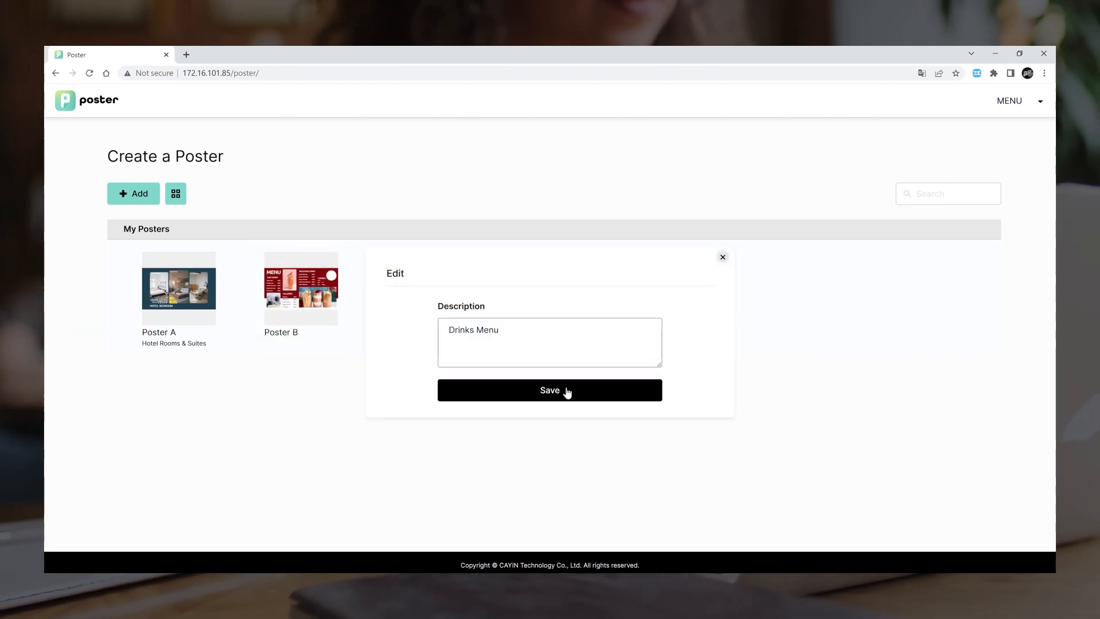
click(565, 387)
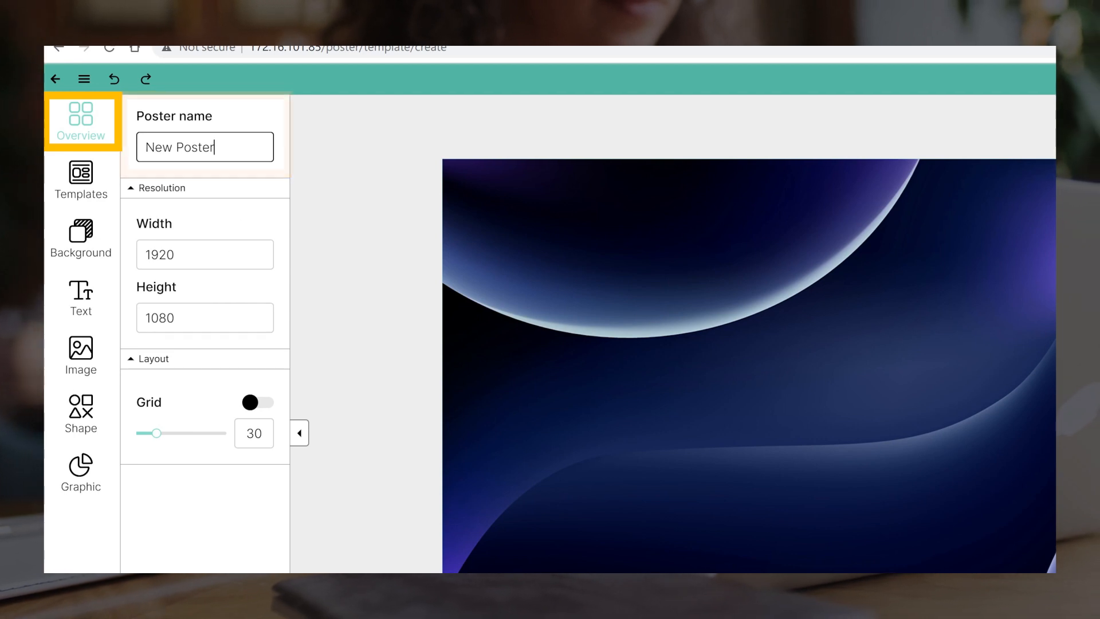
Step: Show the layout grid on the new poster and set its spacing to 10
click(175, 255)
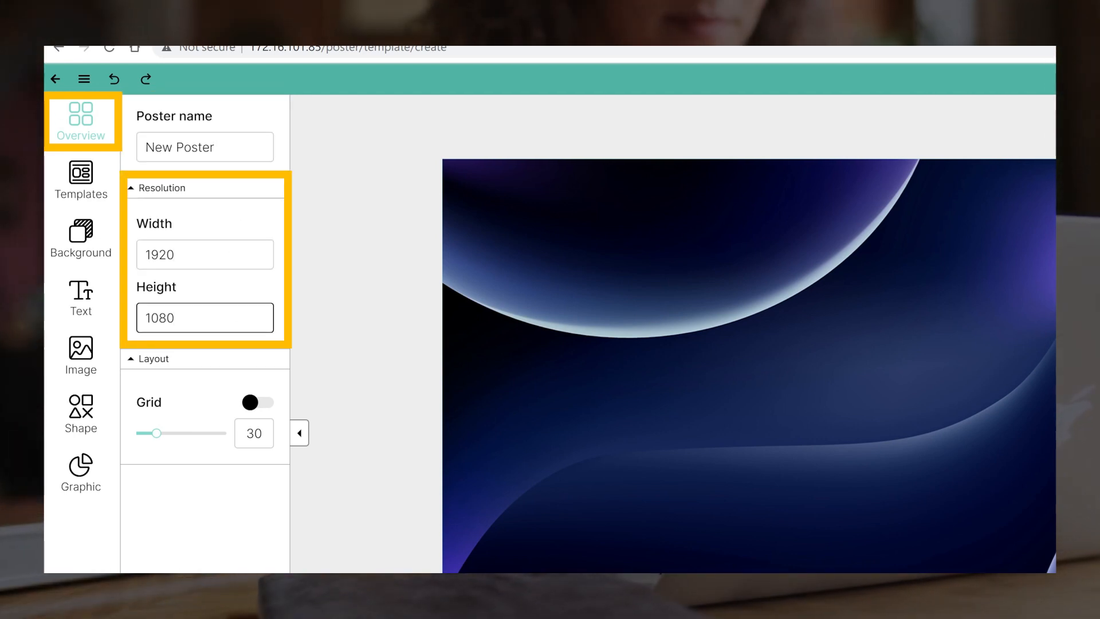
click(258, 403)
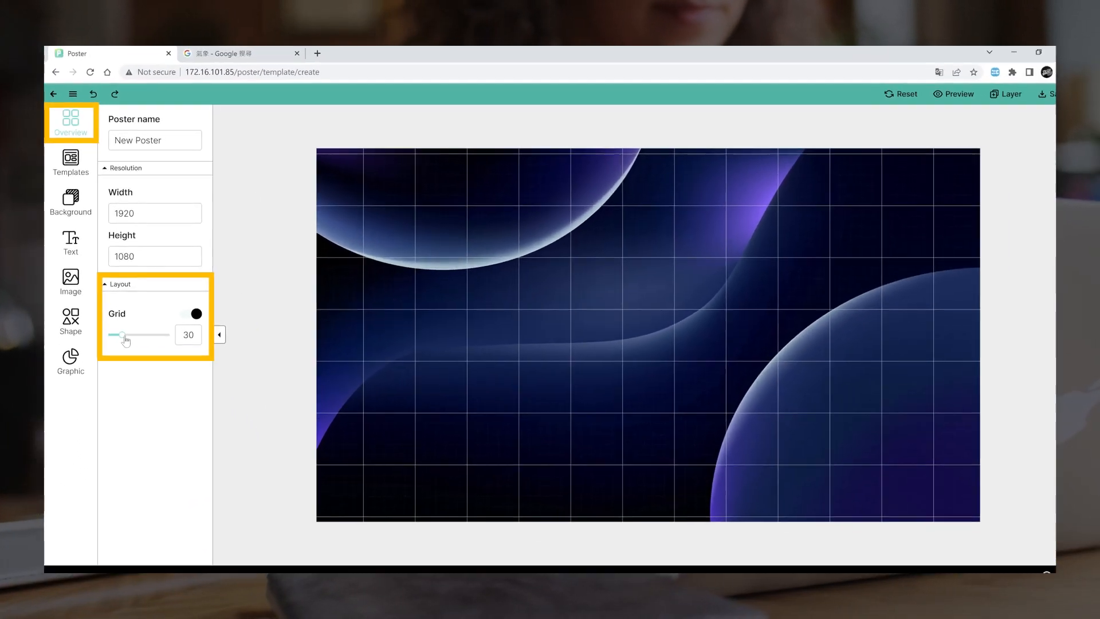
mouse_move(143, 394)
mouse_down()
mouse_move(169, 396)
mouse_move(141, 396)
mouse_up()
drag(120, 338, 110, 338)
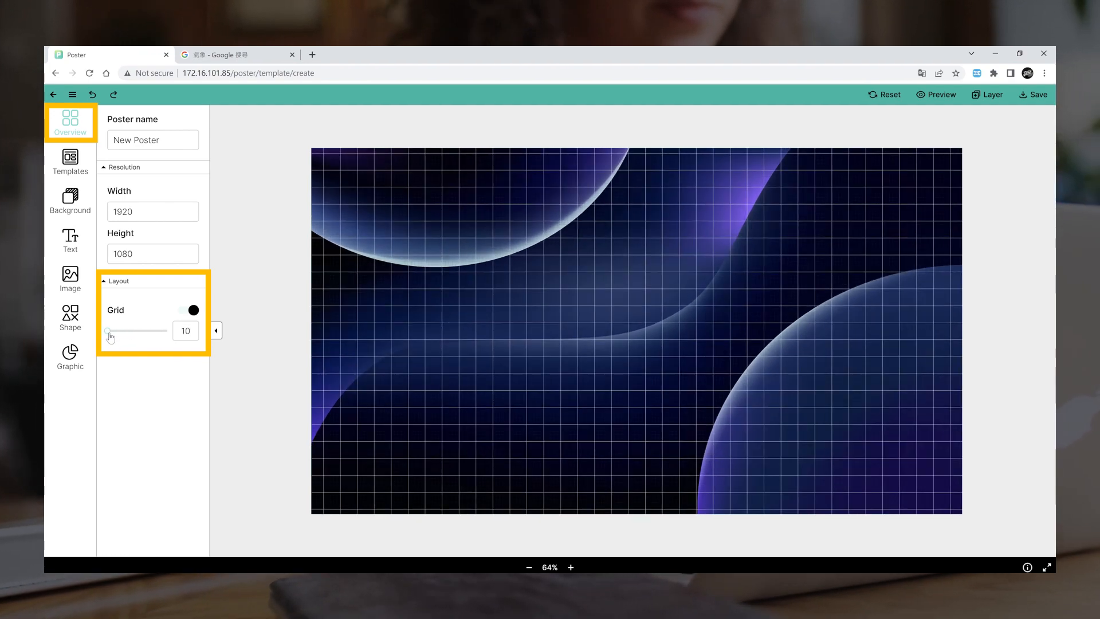
Step: Try the dark table-style template from the current template collection on the poster
click(70, 162)
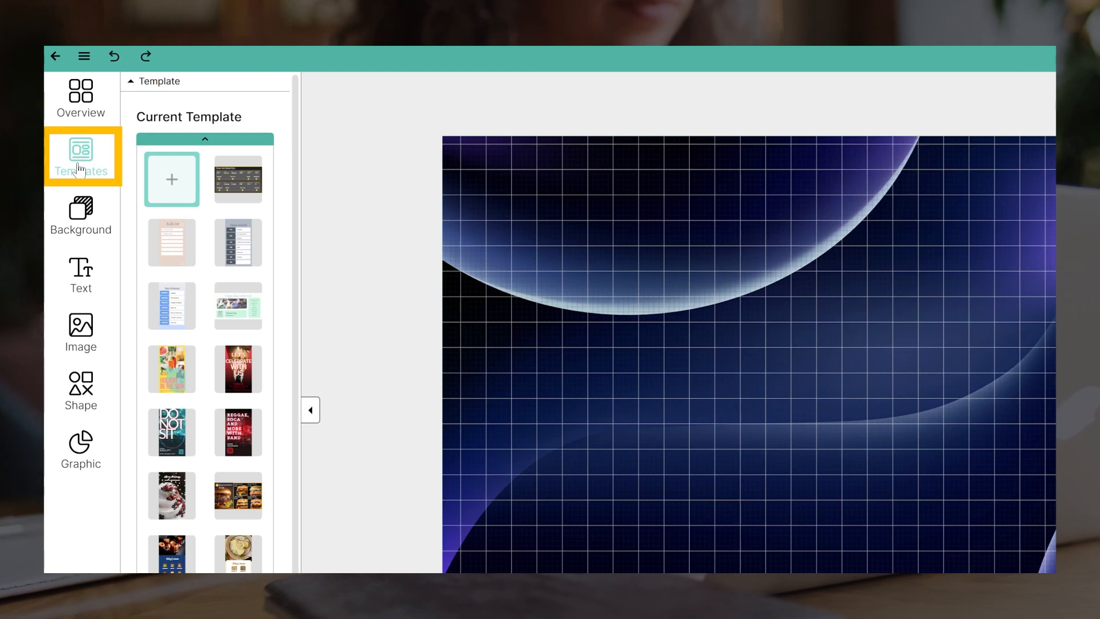
click(238, 179)
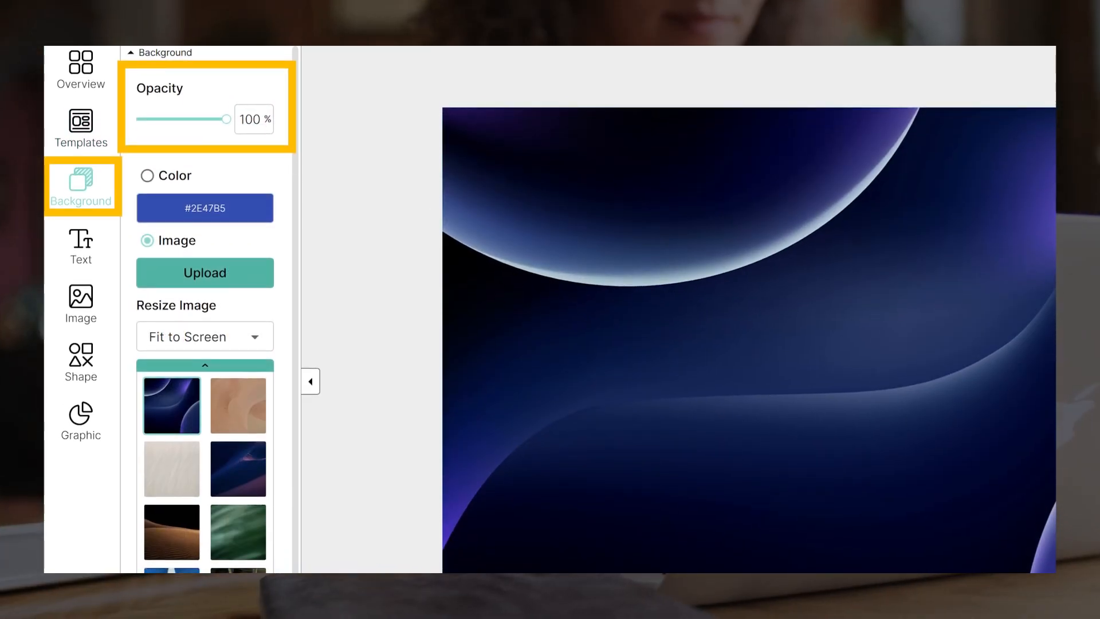
Step: Try a lower background opacity and change the background to a purple-to-blue gradient color
drag(220, 124, 150, 121)
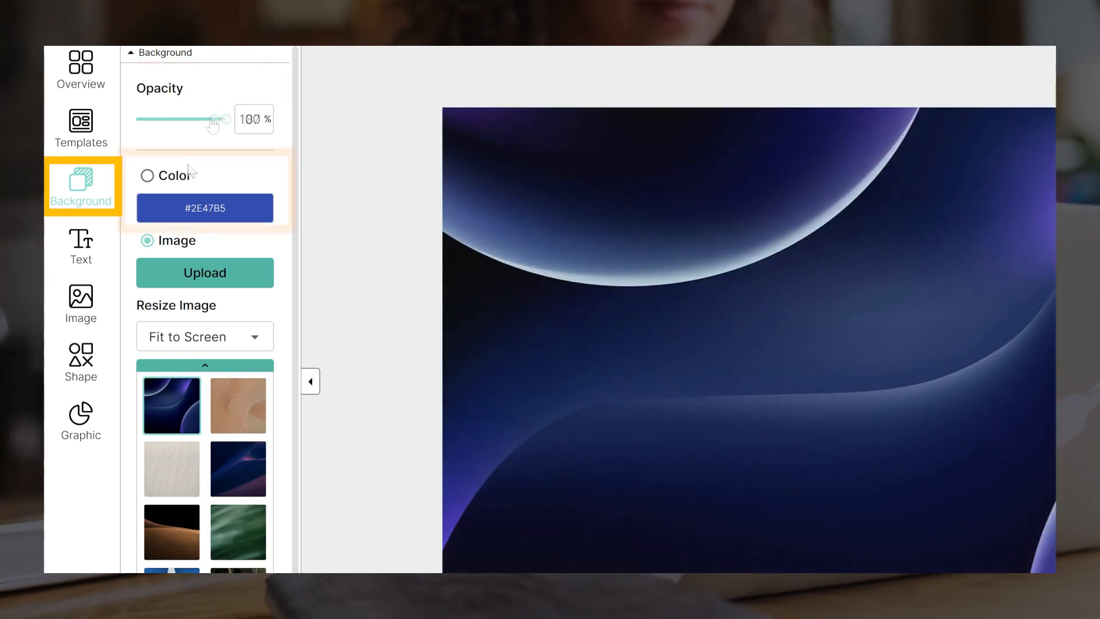
click(168, 178)
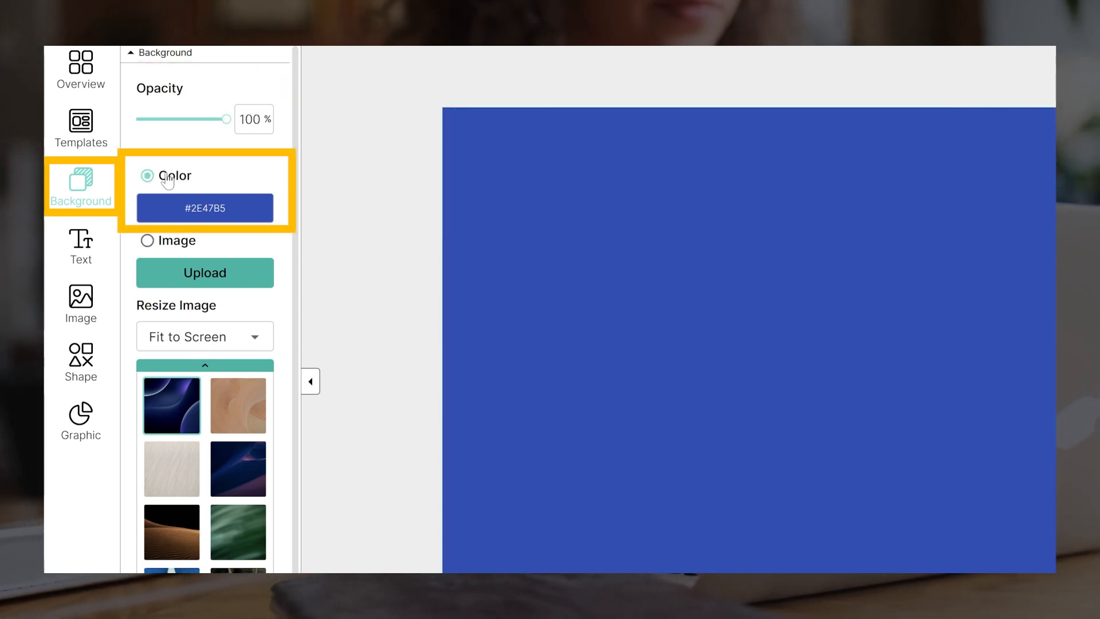
click(205, 208)
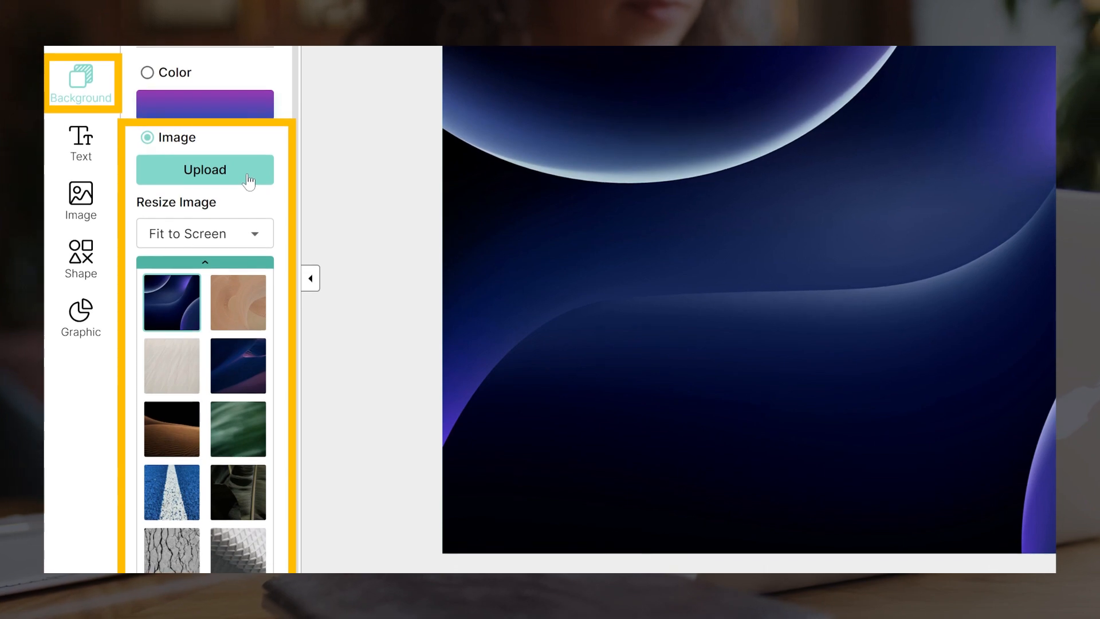
Step: Try the peach swirl background image, and set the light sand texture as the poster background
scroll(249, 218, down, 1)
click(252, 278)
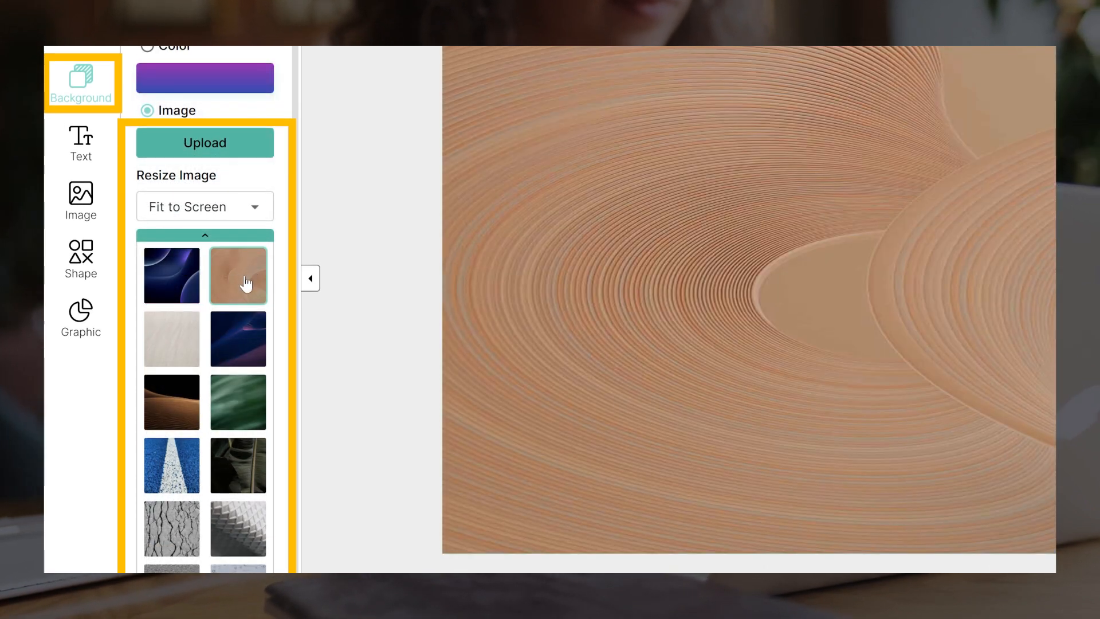
click(167, 338)
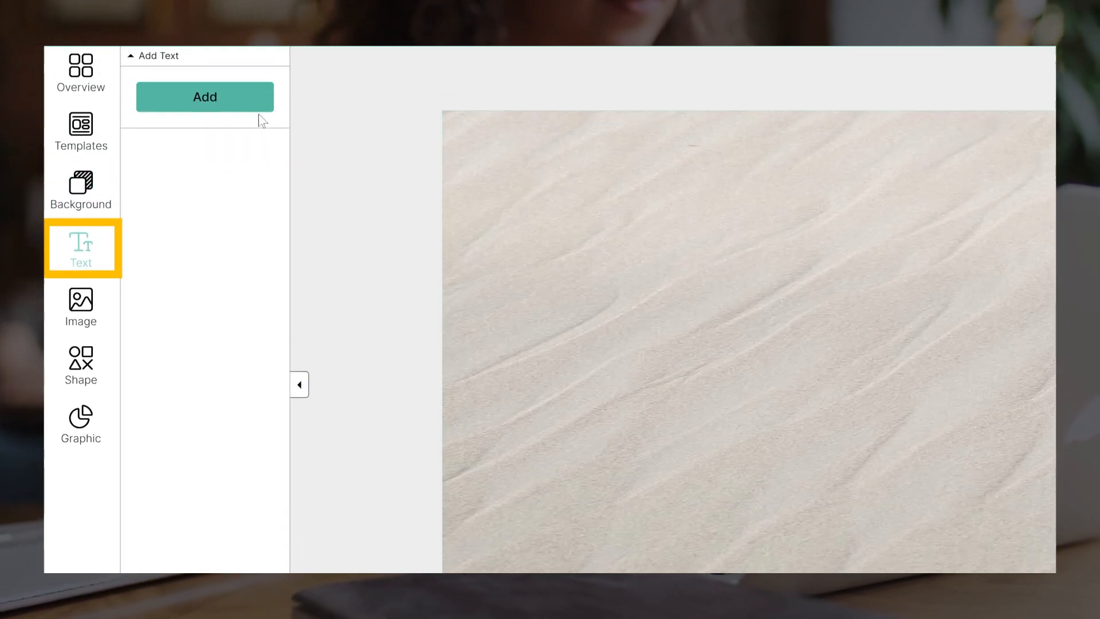
Step: Add a text object to the poster and try the Vertical text orientation on it
click(255, 108)
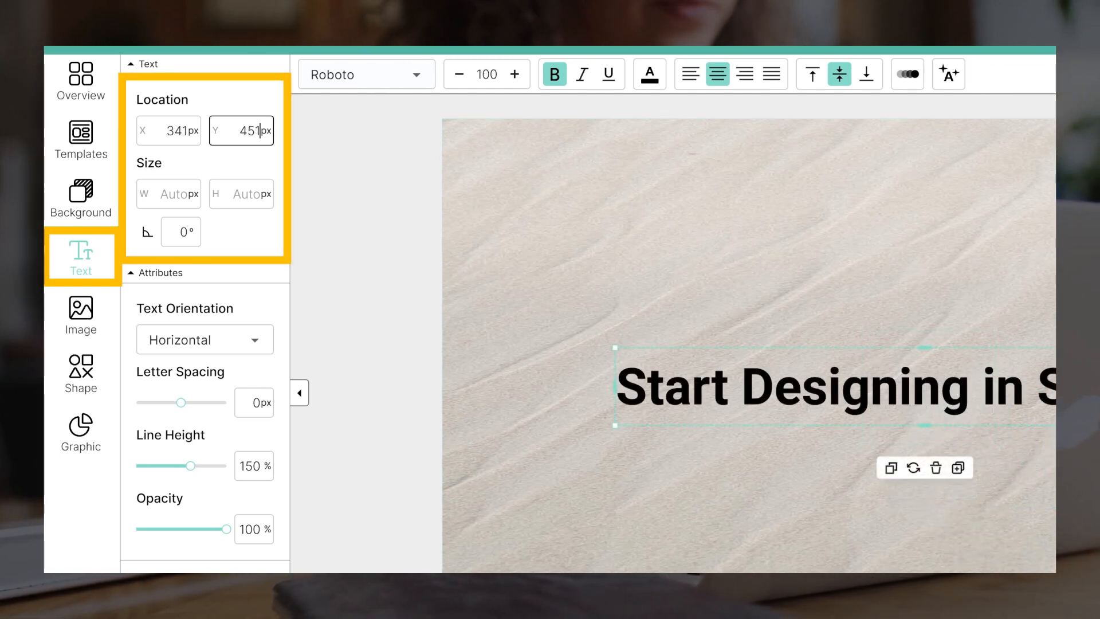
click(258, 336)
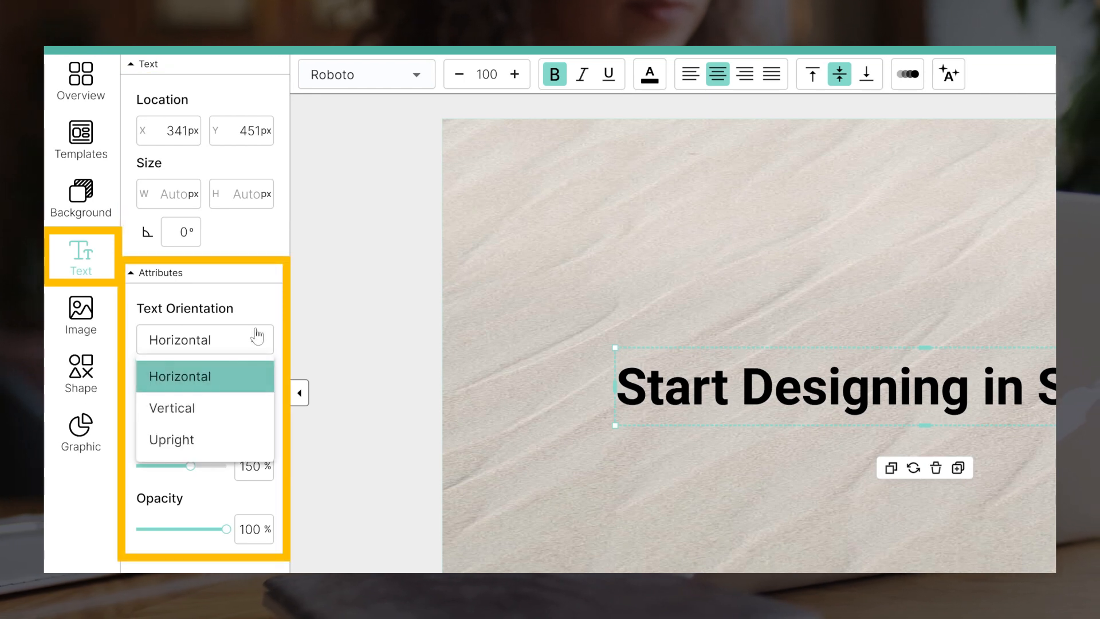
click(246, 407)
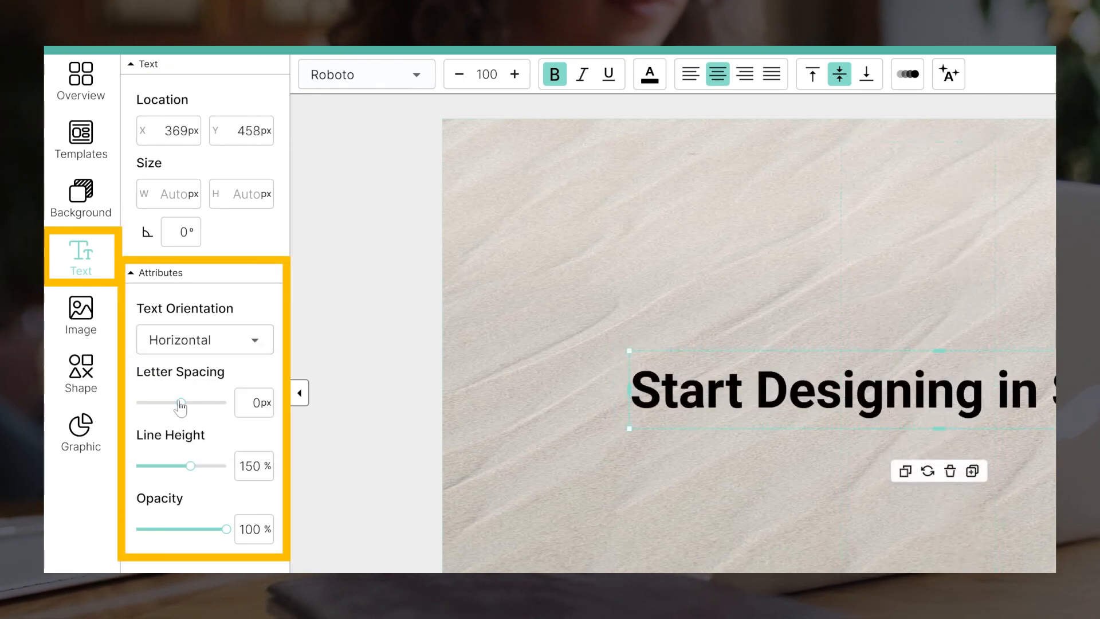
Step: Set the text's letter spacing to 7 px and line height to 208 %, and lower its opacity to 16 %
drag(180, 402, 189, 407)
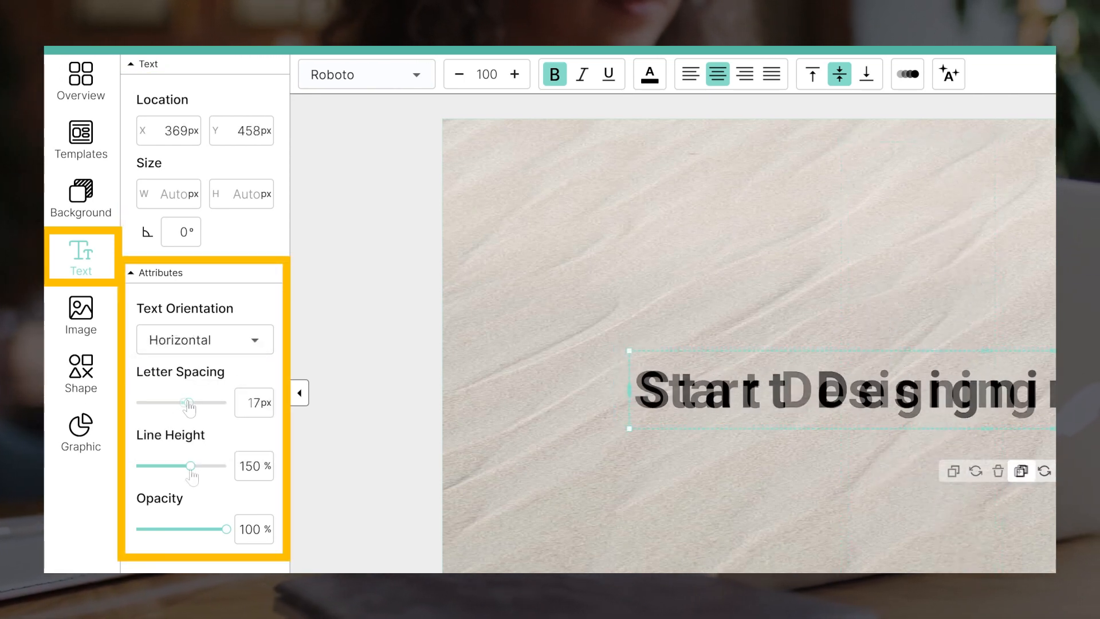
drag(191, 465, 211, 466)
drag(227, 528, 152, 535)
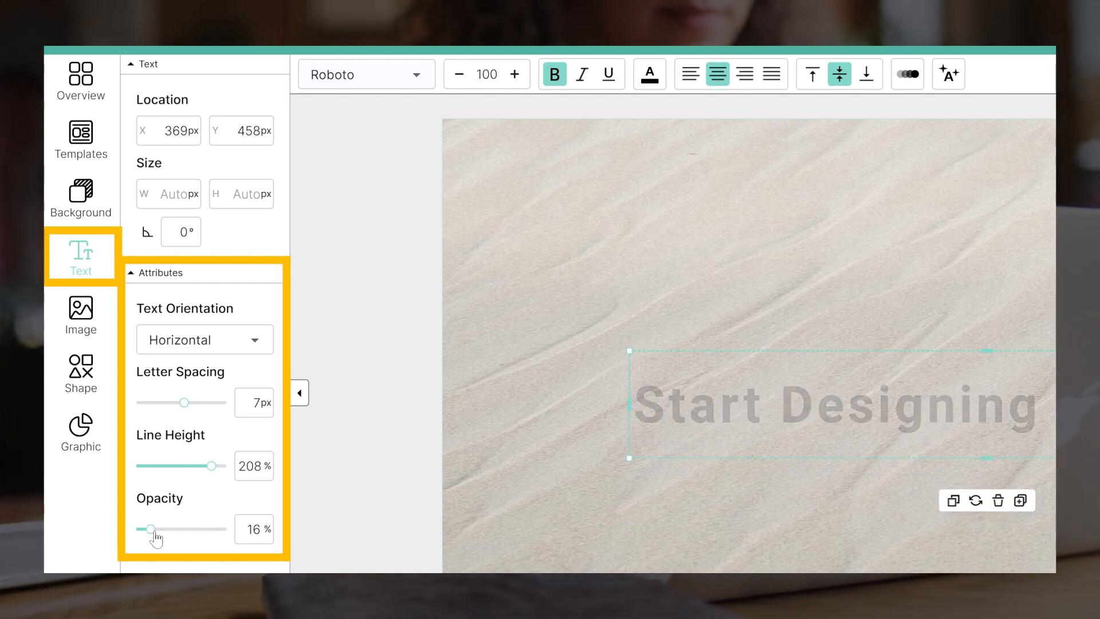
Step: Add the outdoor yoga class photo from the image gallery to the poster
click(90, 329)
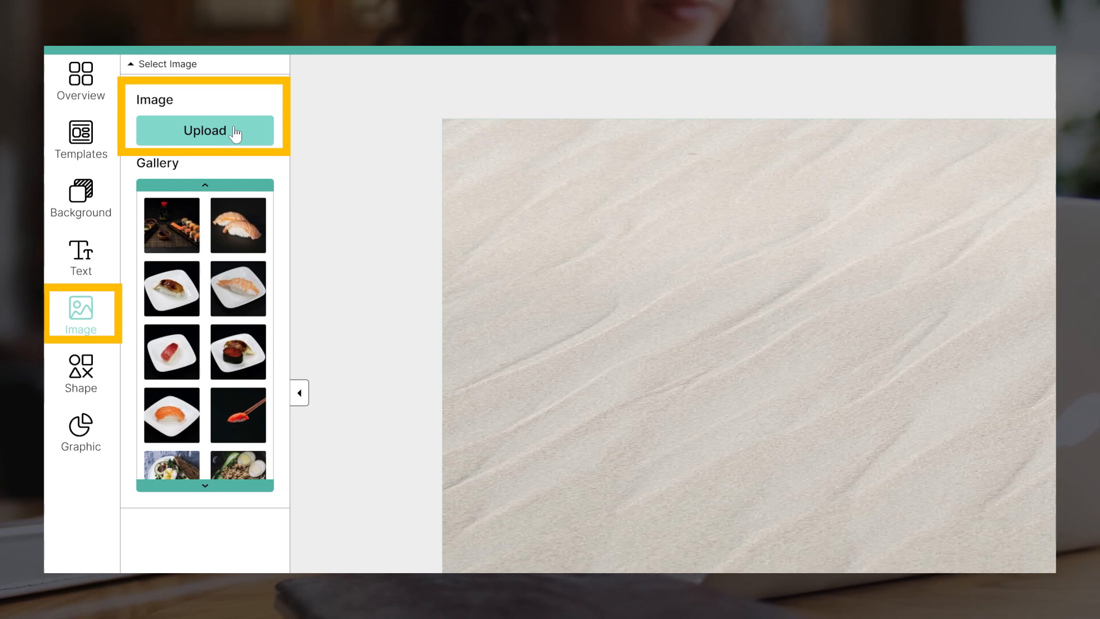
scroll(230, 242, down, 10)
click(229, 241)
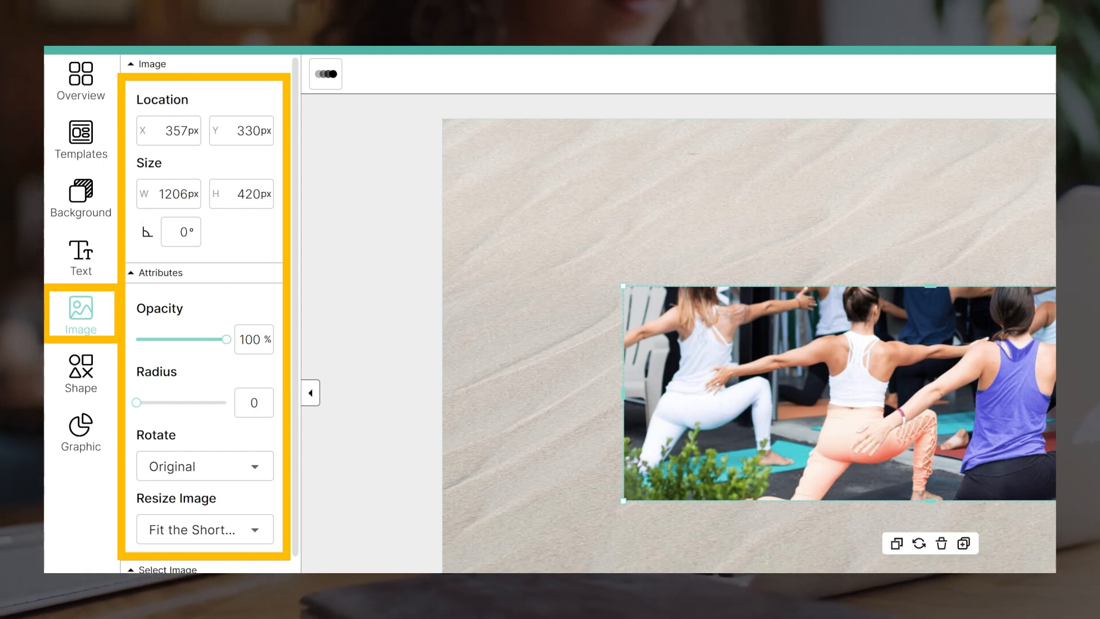
Step: Try a lower opacity on the yoga photo, keep it at 100 %, set its radius to 88 and apply Horizontal Flip
mouse_move(224, 340)
mouse_down()
mouse_move(176, 339)
mouse_move(227, 339)
mouse_up()
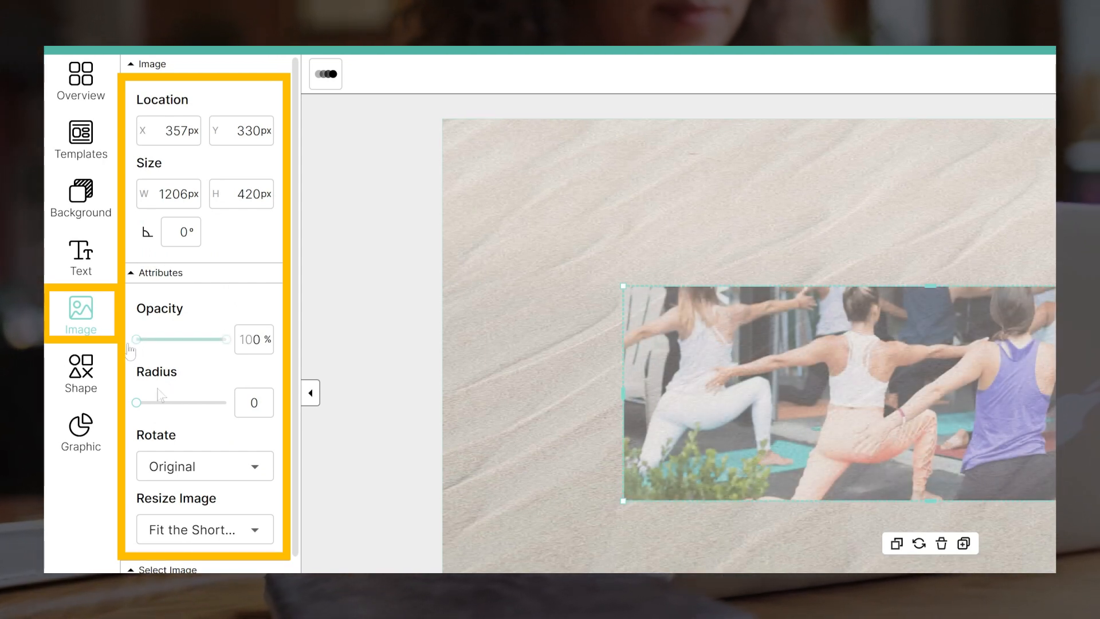
click(223, 471)
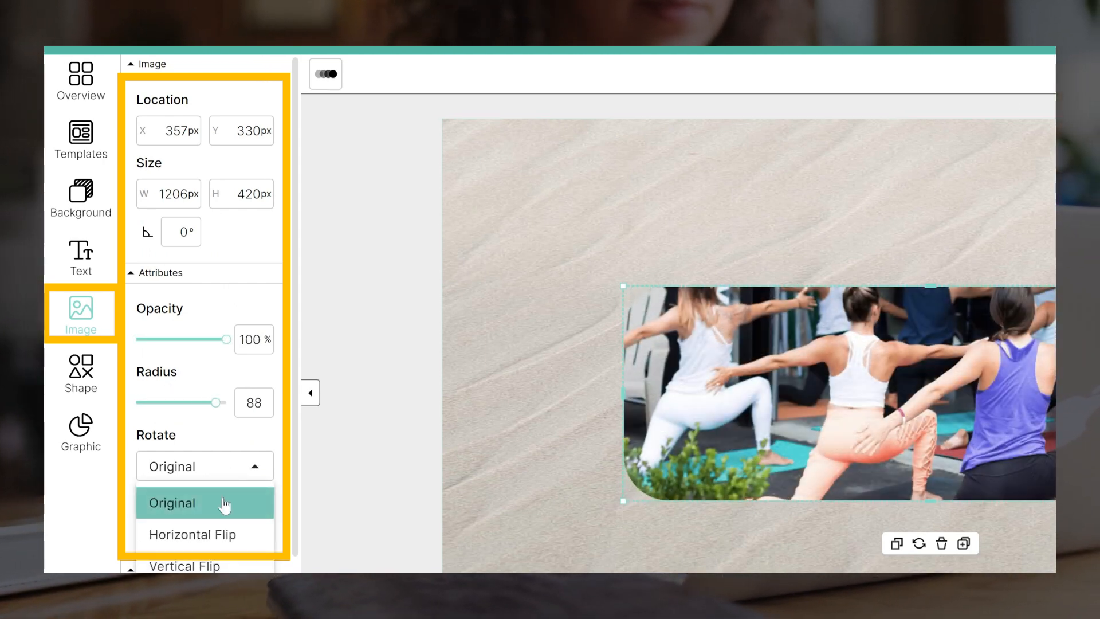
click(227, 534)
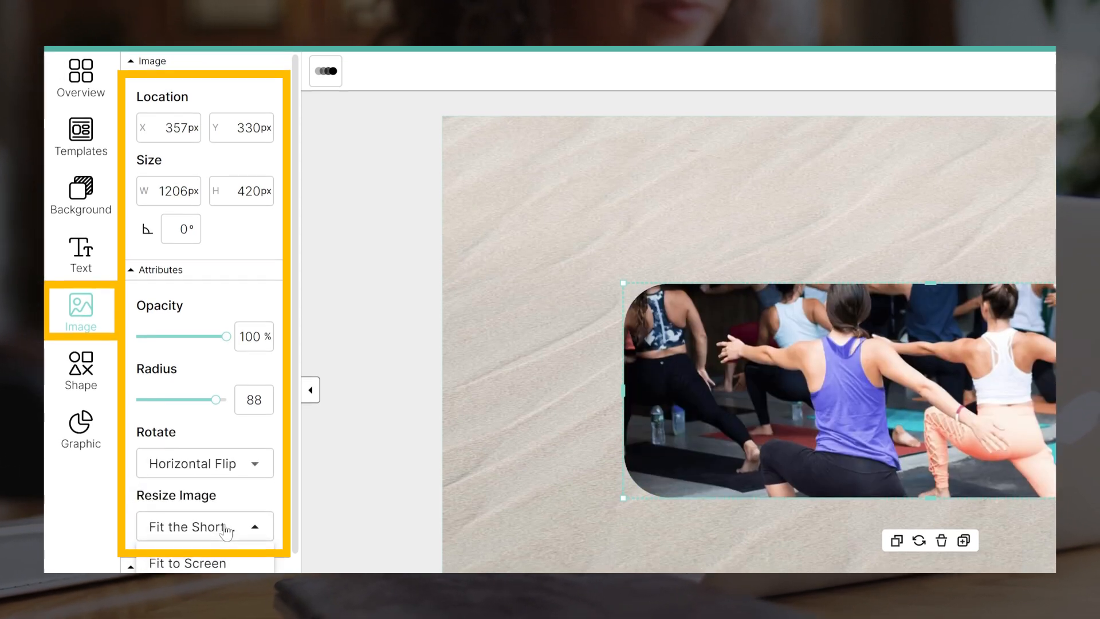
Step: Add the solid heart graphic to the poster and change its fill color to red
scroll(228, 534, down, 3)
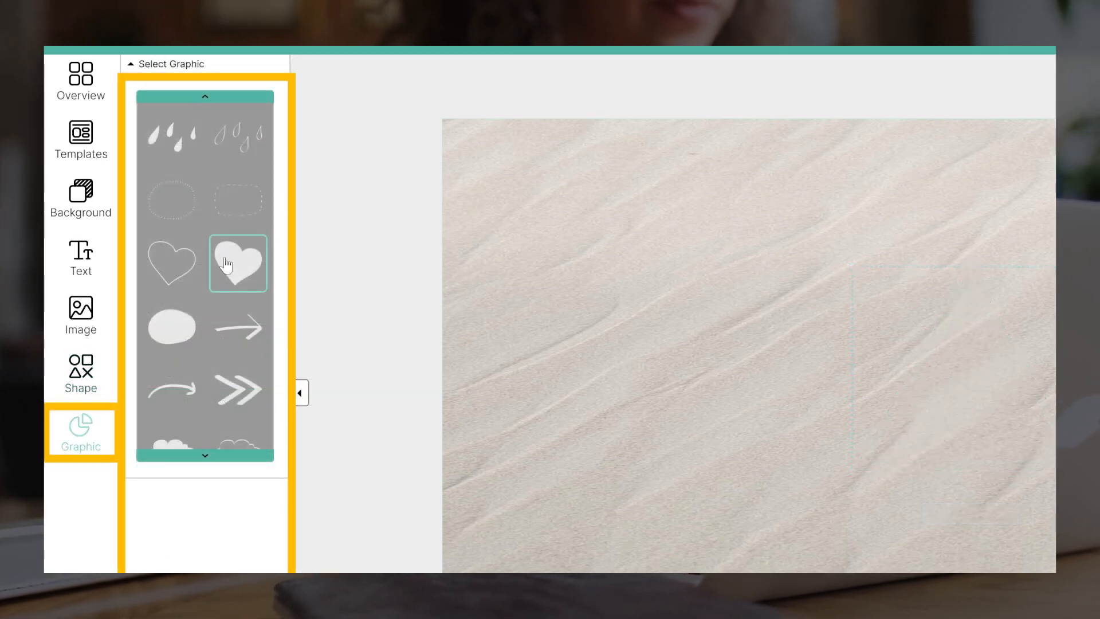
click(238, 258)
click(214, 339)
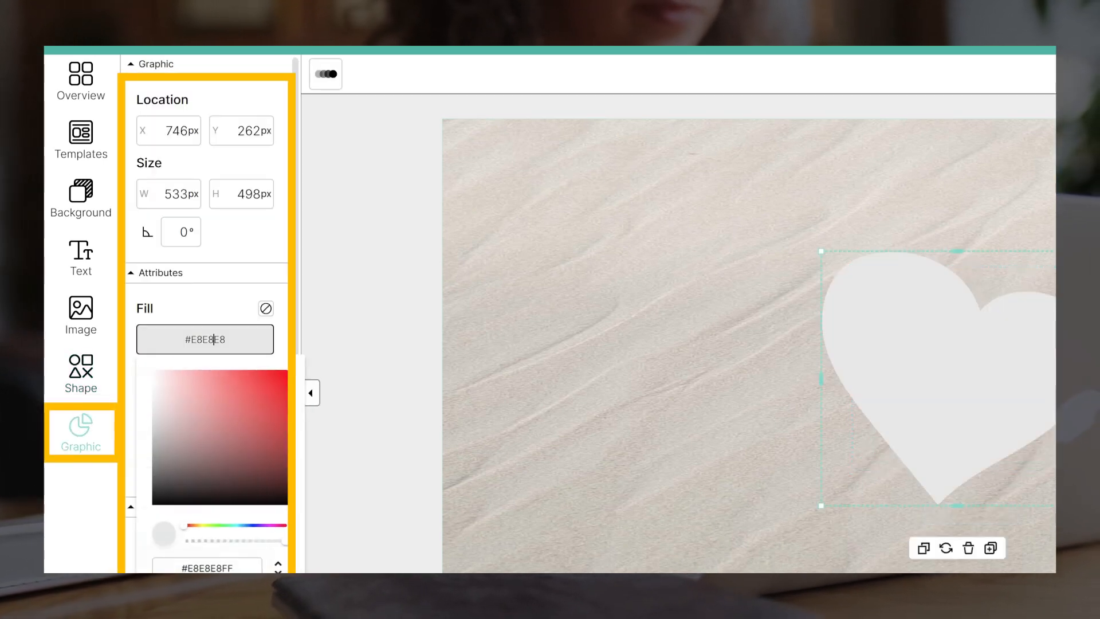
drag(225, 425, 232, 386)
click(286, 330)
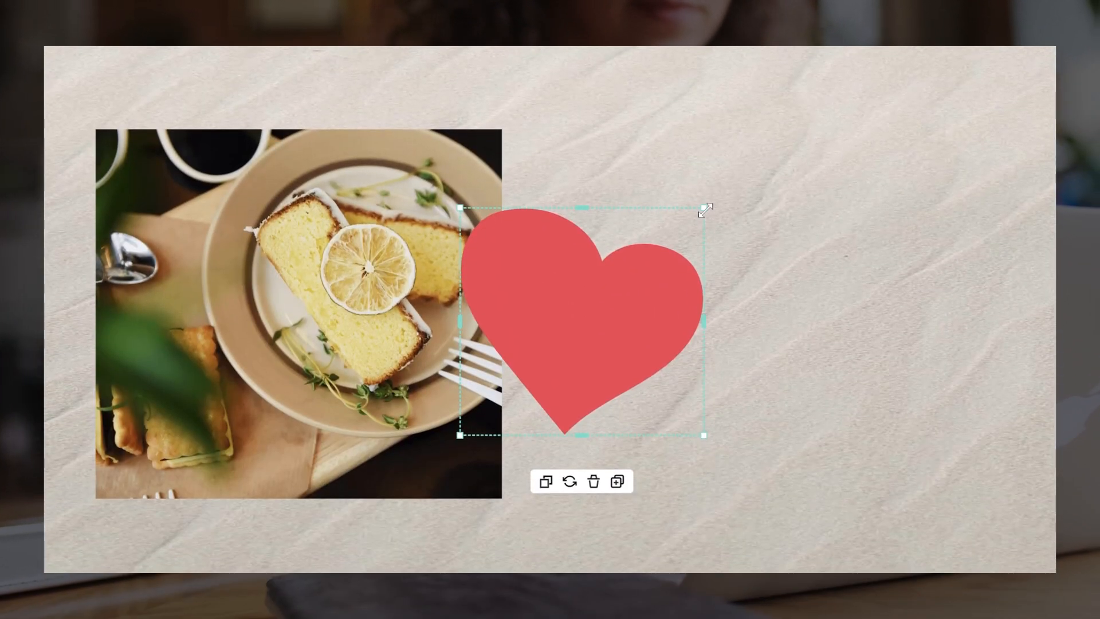
Step: Try resizing the red heart by its corner handle and moving it away from the cake photo
mouse_move(705, 211)
mouse_down()
mouse_move(612, 279)
mouse_move(744, 169)
mouse_move(895, 88)
mouse_move(804, 155)
mouse_move(685, 203)
mouse_up()
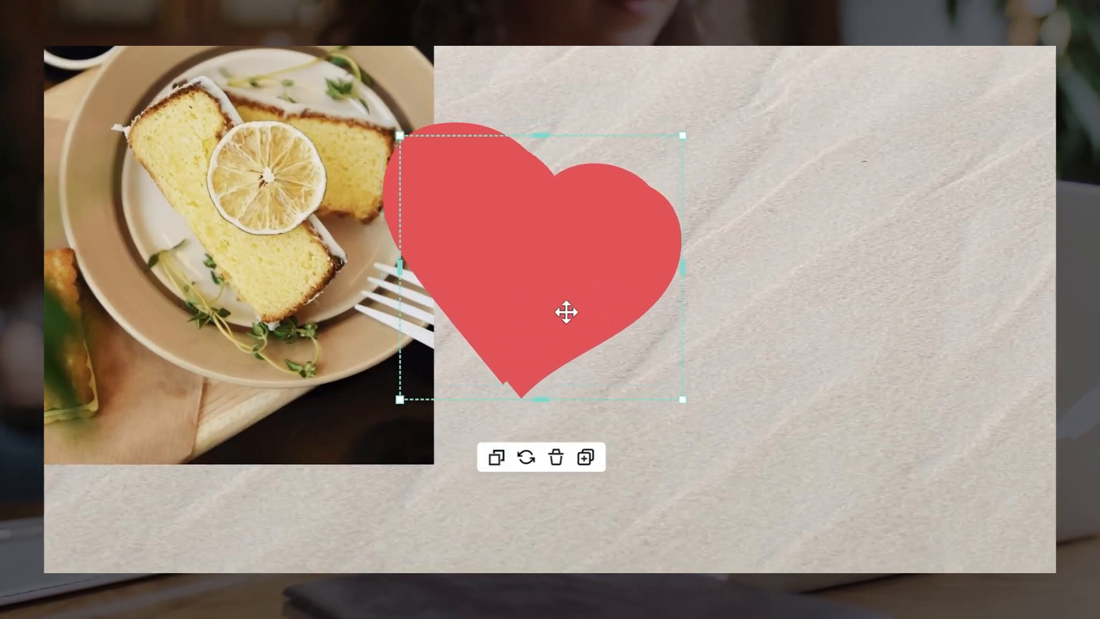
drag(566, 312, 872, 289)
drag(825, 435, 822, 435)
mouse_move(605, 464)
mouse_down()
mouse_move(498, 447)
mouse_move(441, 253)
mouse_move(697, 136)
mouse_move(650, 446)
mouse_move(606, 453)
mouse_up()
click(635, 466)
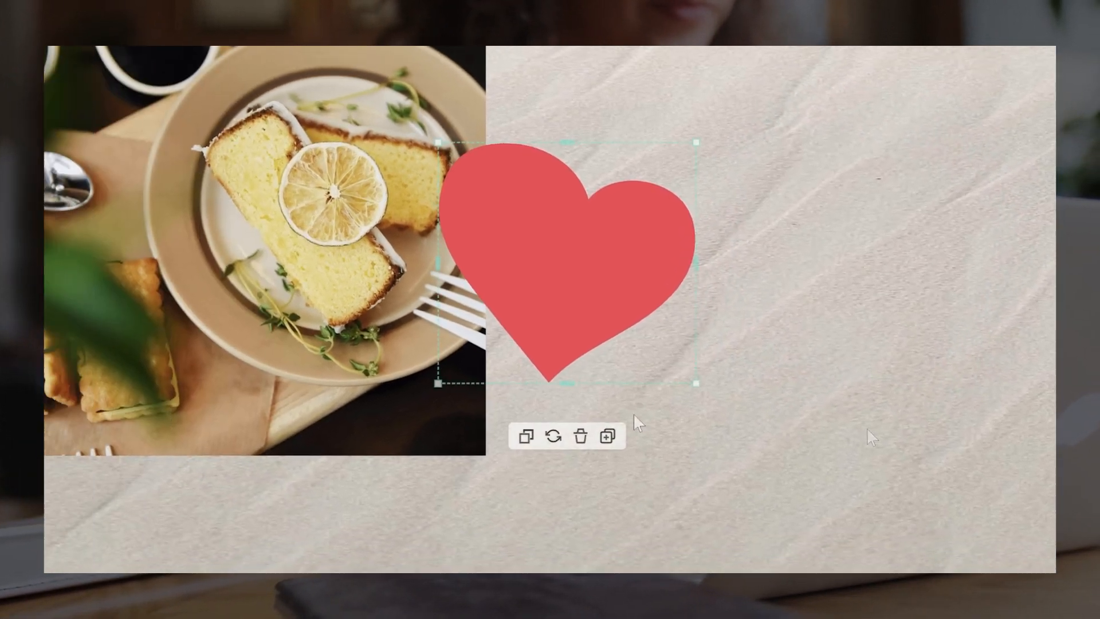
click(647, 431)
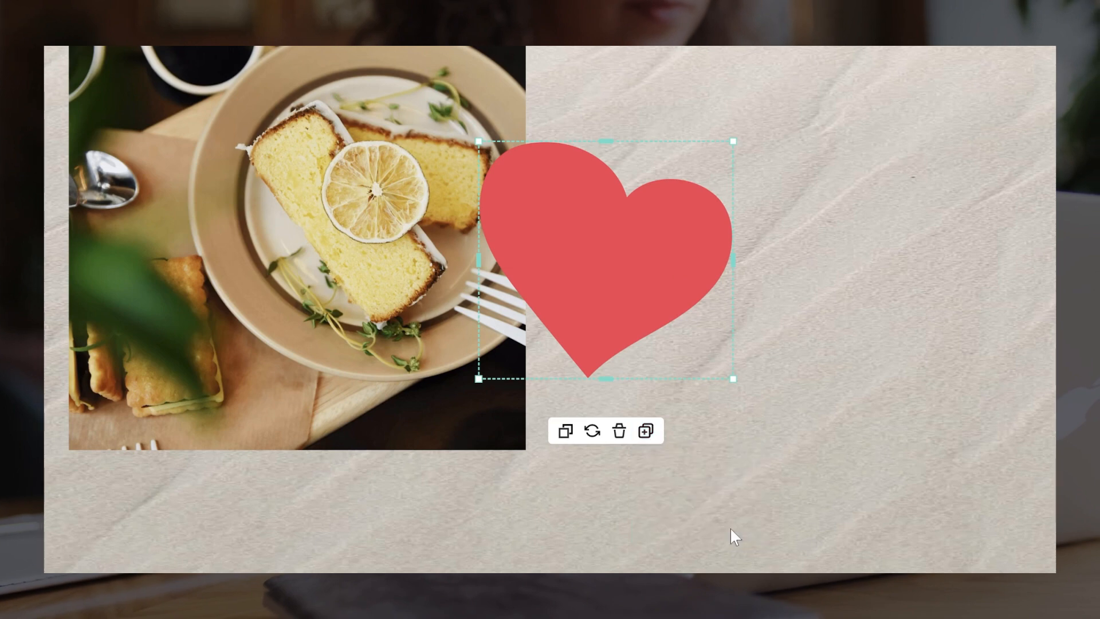
click(731, 528)
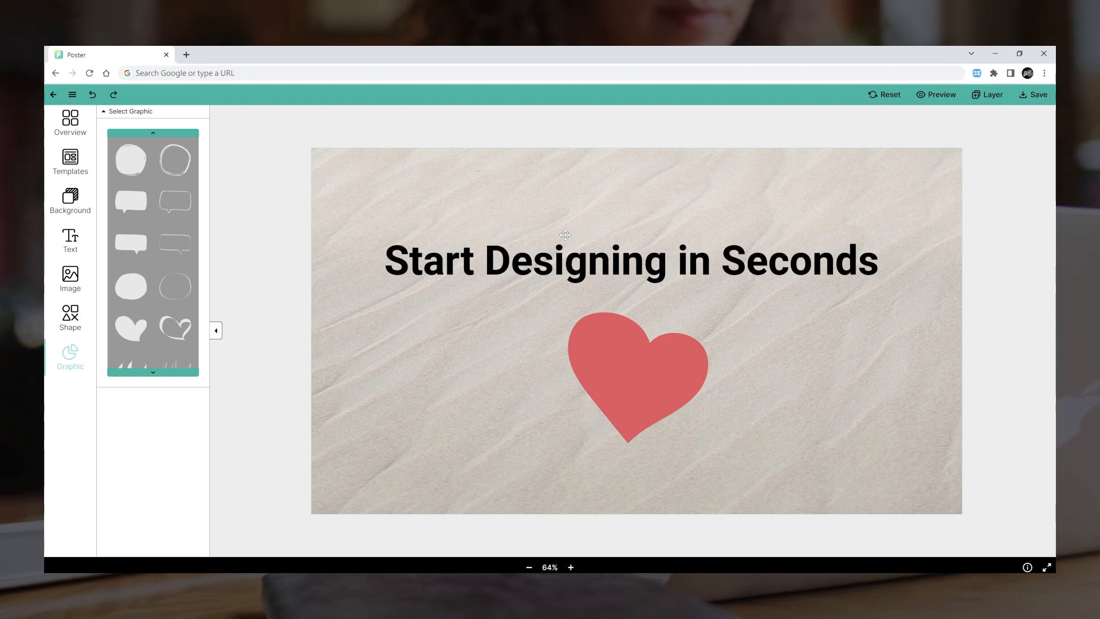
Step: Change the "Start Designing in Seconds" heading's font to Bad Script and its size to 150
click(573, 260)
click(260, 118)
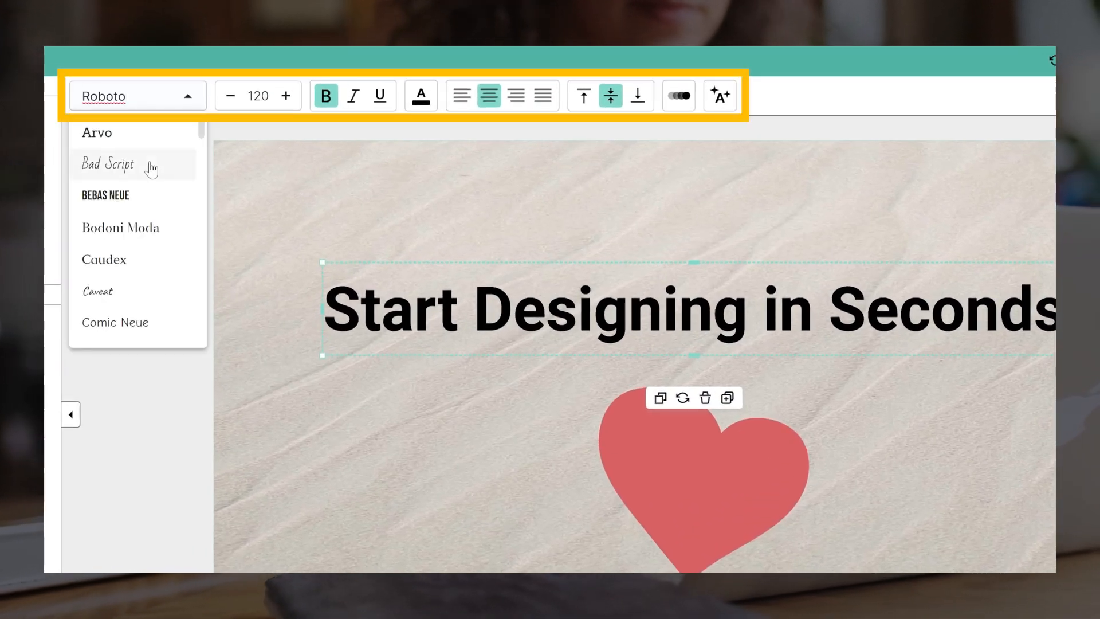
click(150, 169)
double_click(258, 95)
text(150)
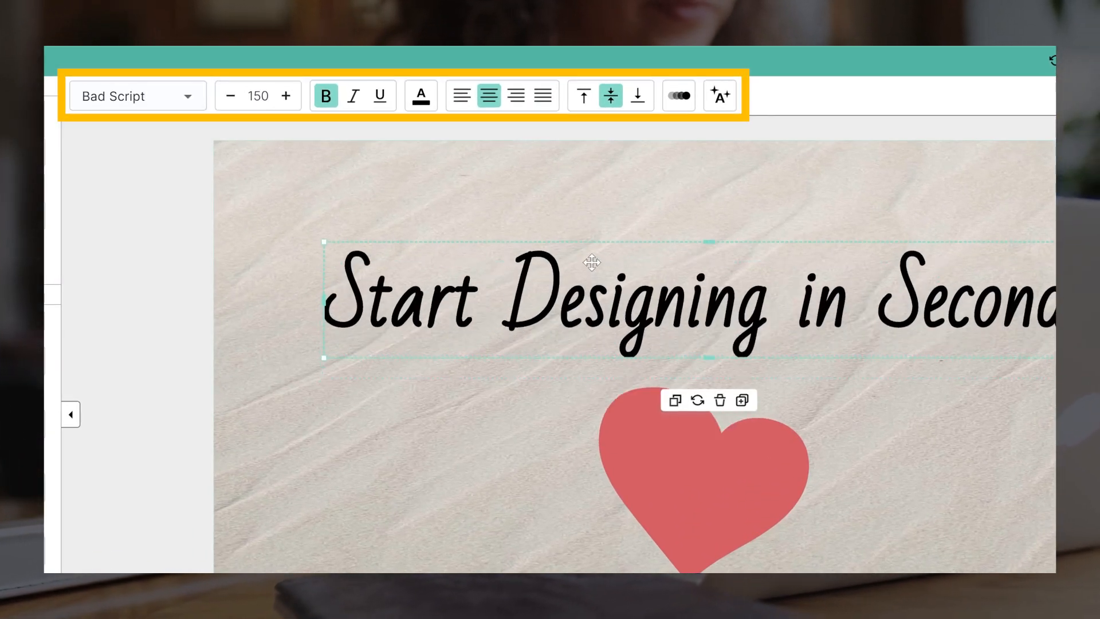
Step: Make the heading italic and set its text color to red #CC3B3BFF
click(354, 96)
click(410, 99)
click(523, 151)
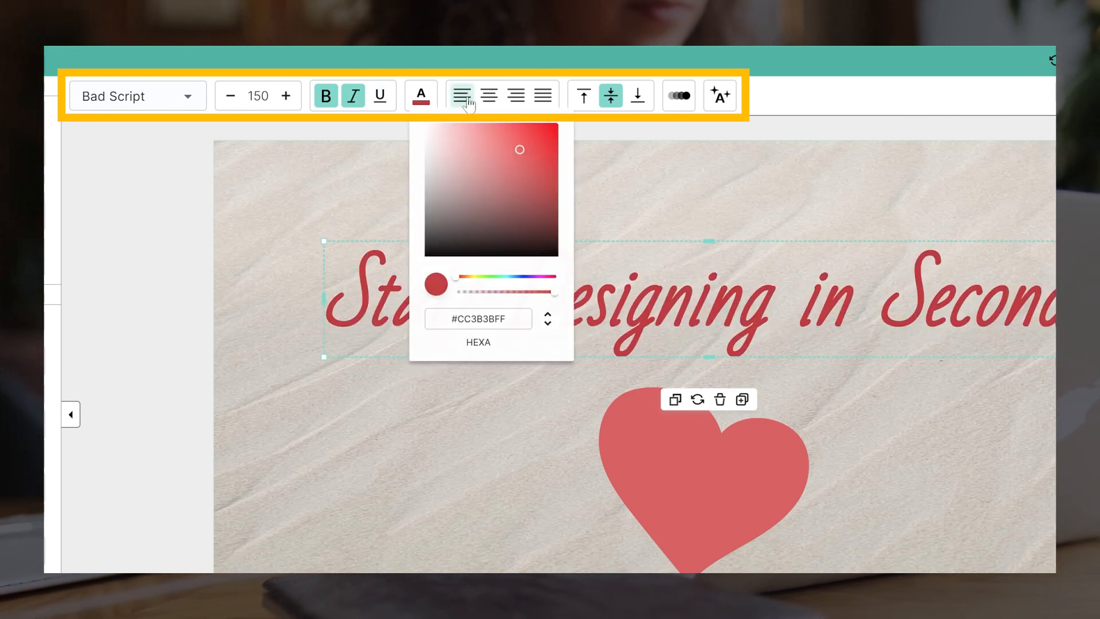
Step: Center-align the heading, make its text box taller, try bottom alignment and set the text to vertical middle
click(489, 96)
drag(709, 242, 717, 187)
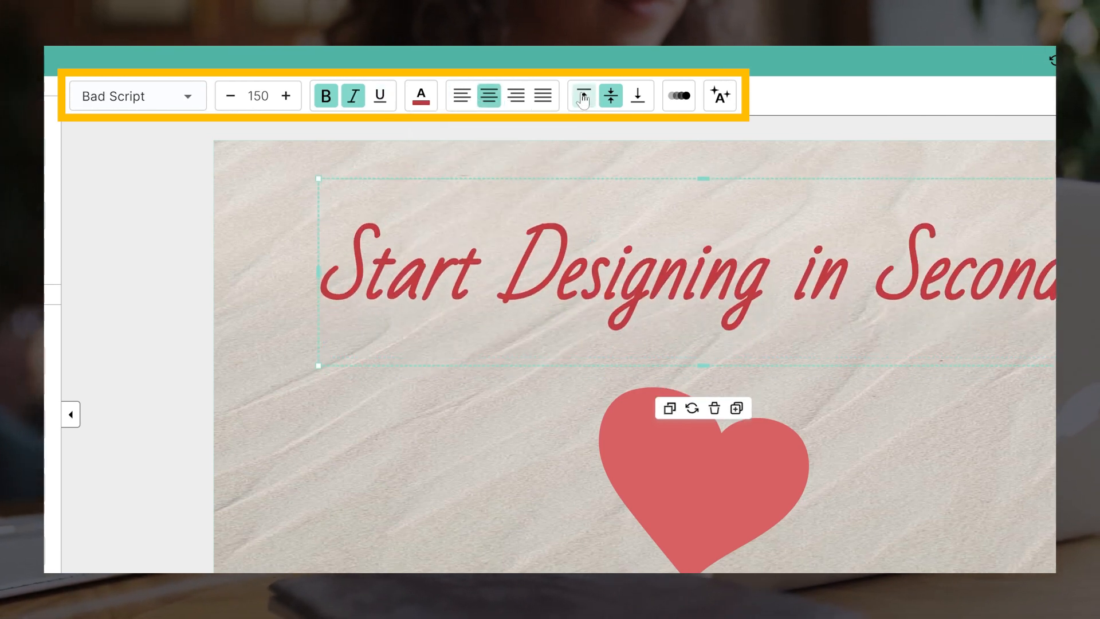
click(638, 96)
click(611, 96)
Step: Try the directional movement animations on the heading text
click(777, 96)
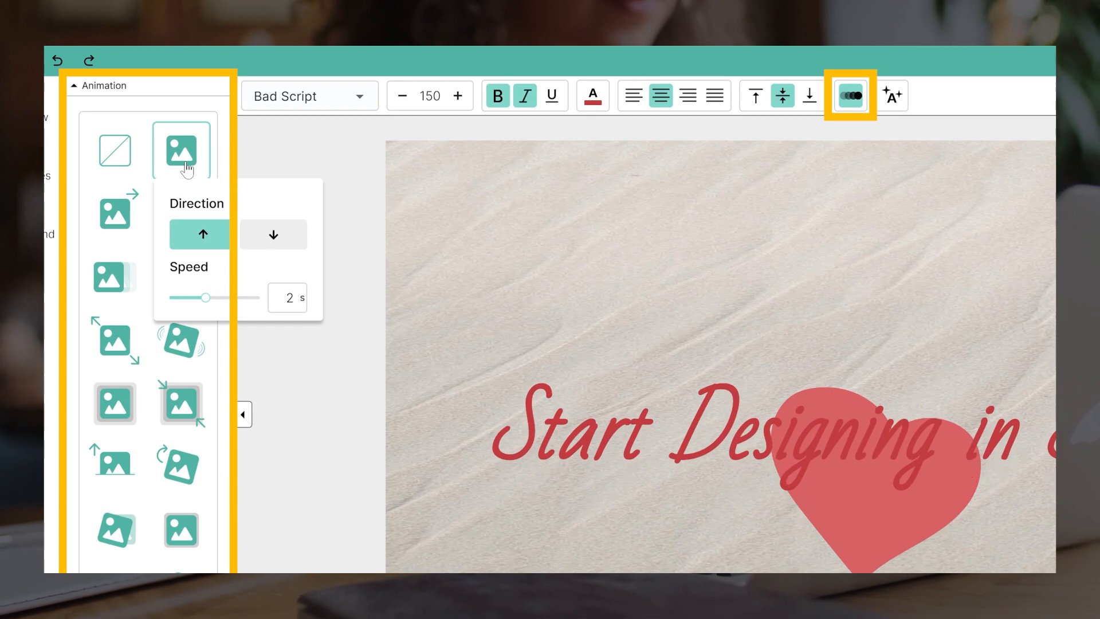
click(48, 226)
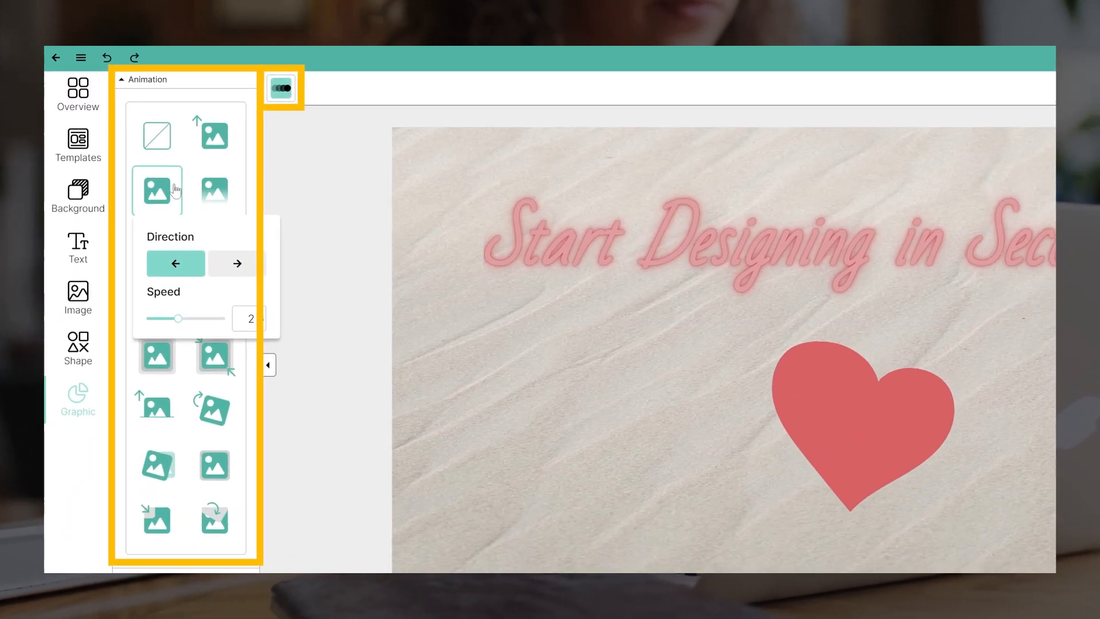
Step: Try the fade and directional animations on the red heart, and apply the zoom effect with direction In and speed 2 s
click(204, 192)
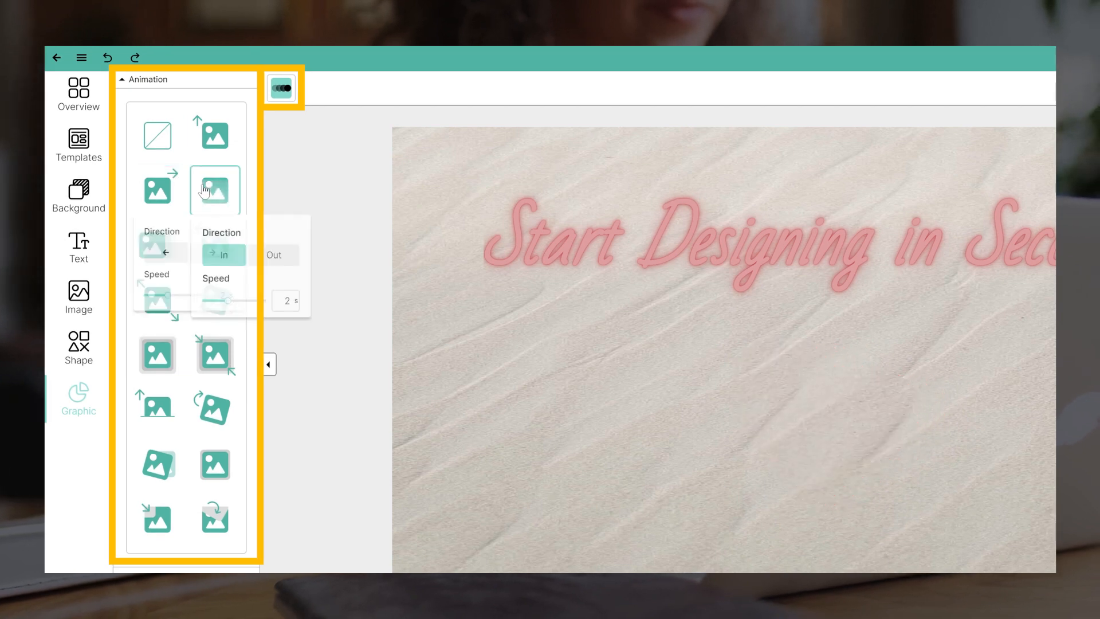
click(170, 258)
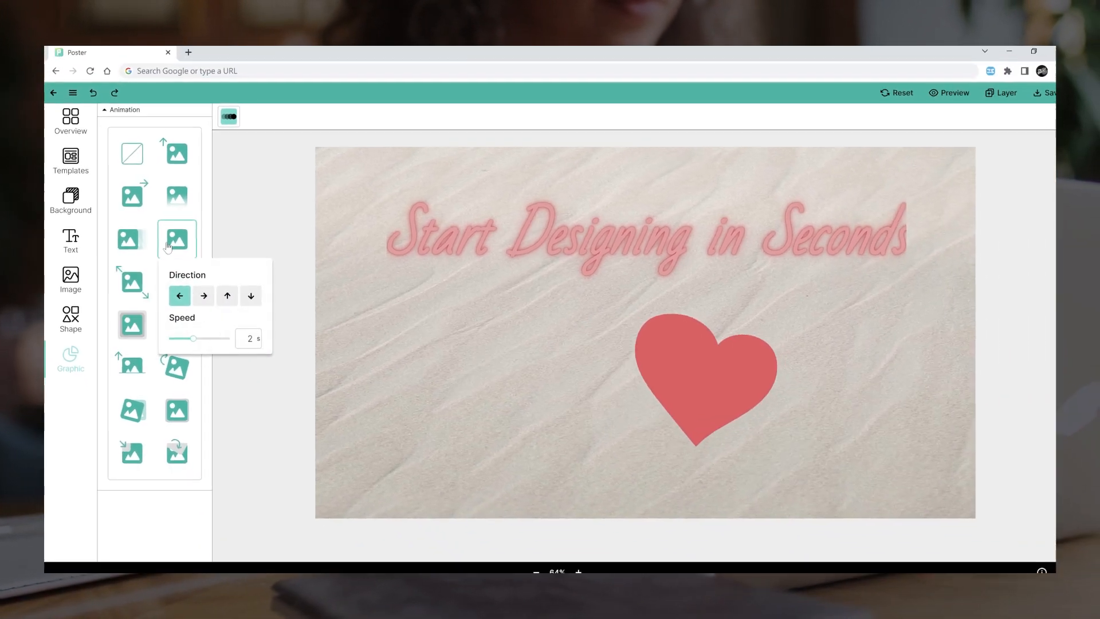
click(131, 281)
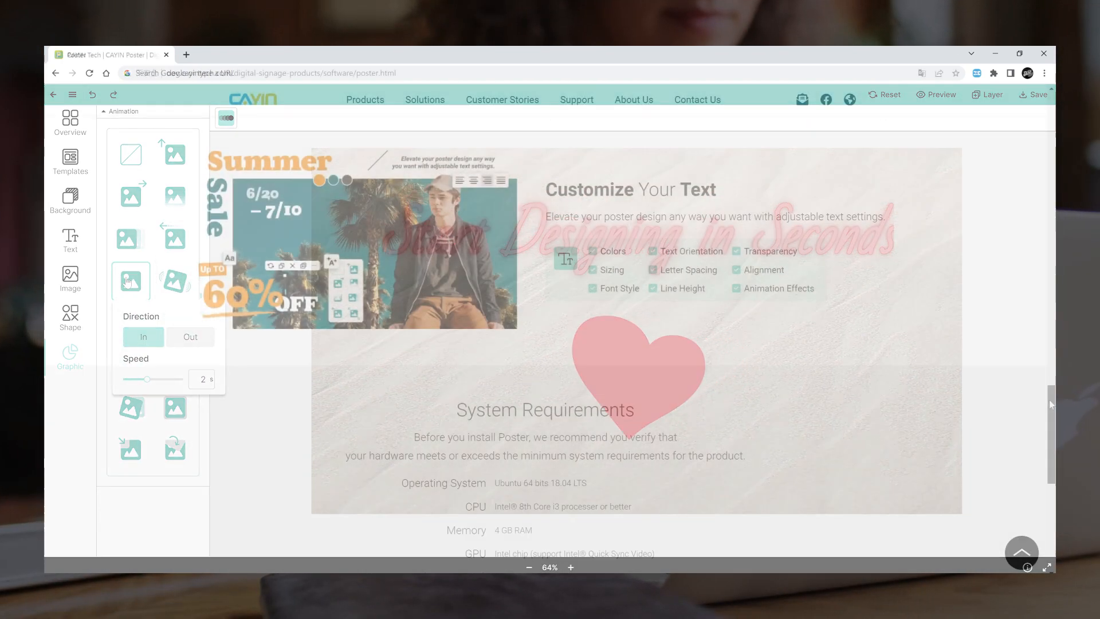
Step: Switch to the CAYIN Poster product web page and look through the system requirements down to the support and download links
drag(1049, 399, 1047, 490)
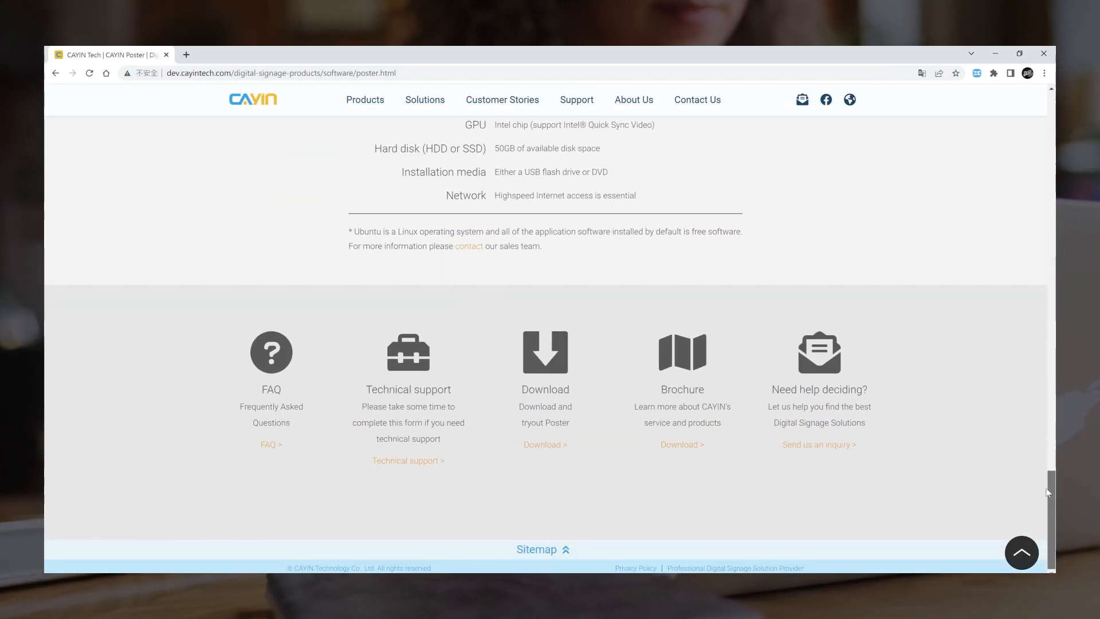